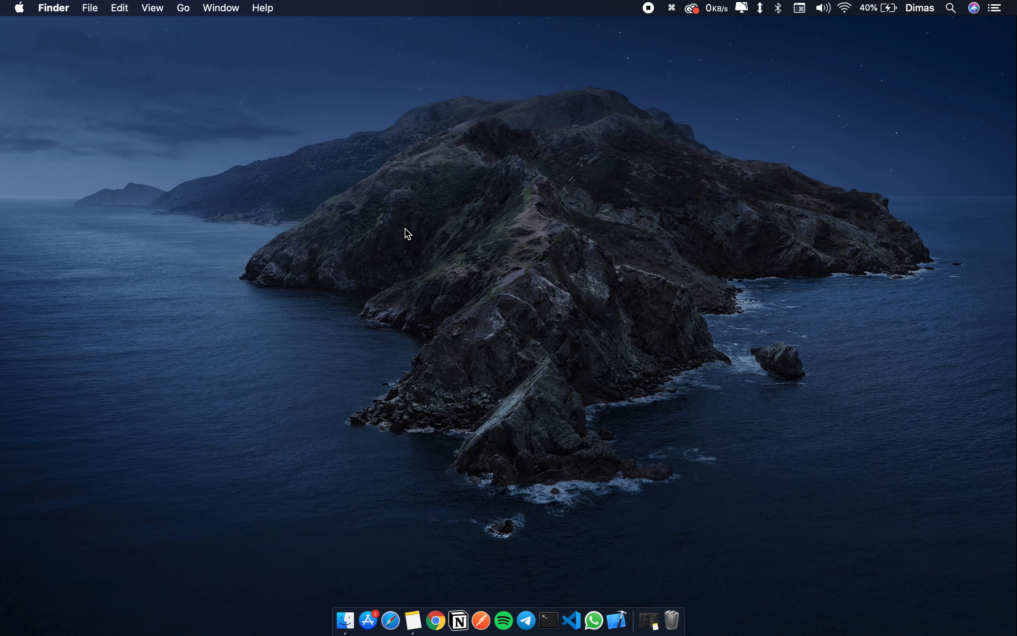
Open Microsoft Word and create a new blank document
key(super+space)
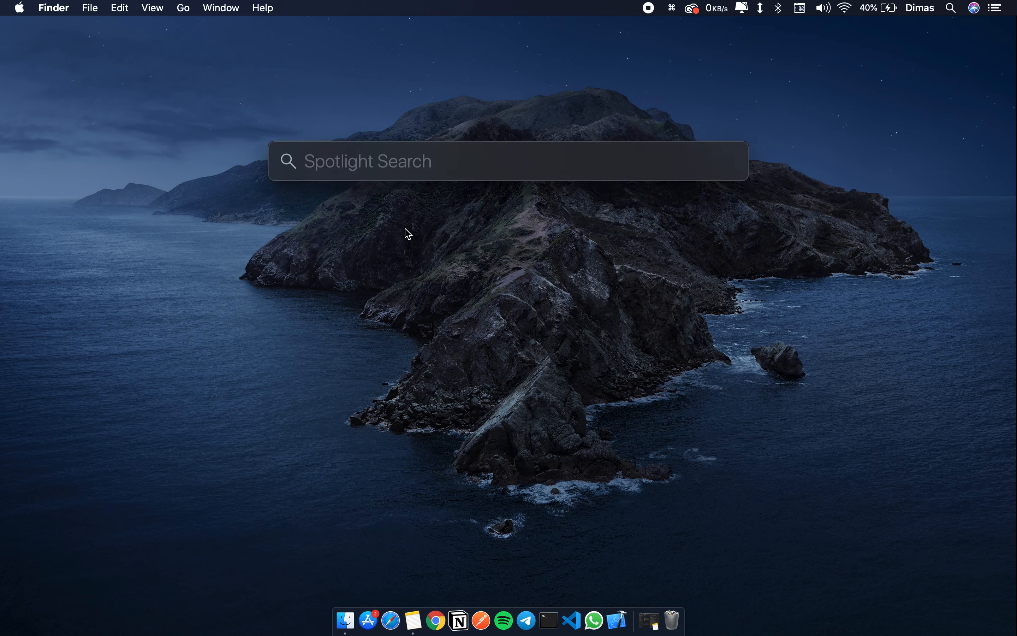
text(word)
key(Return)
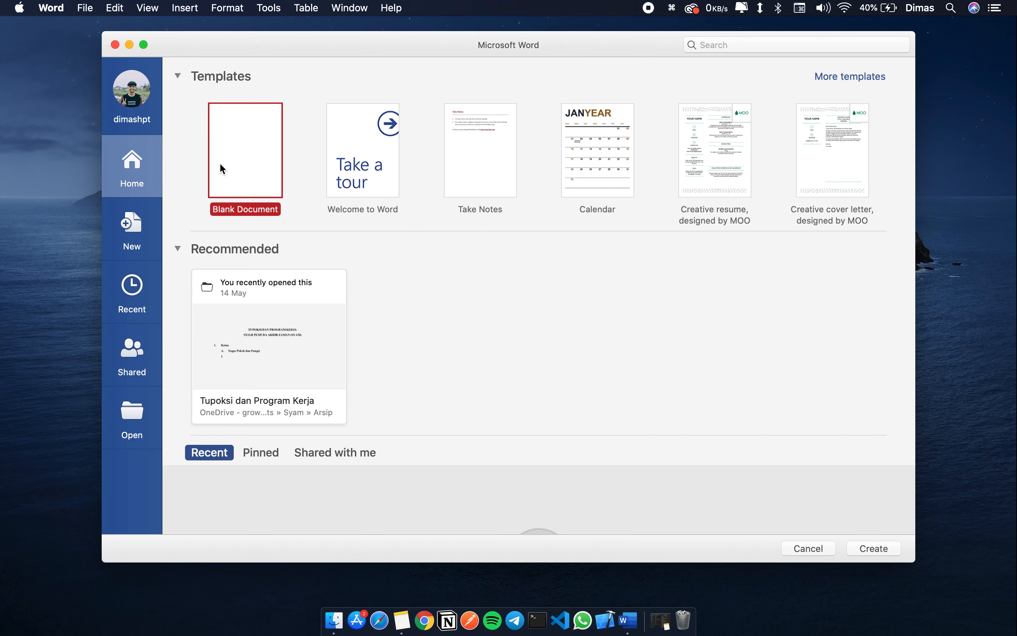
double_click(230, 167)
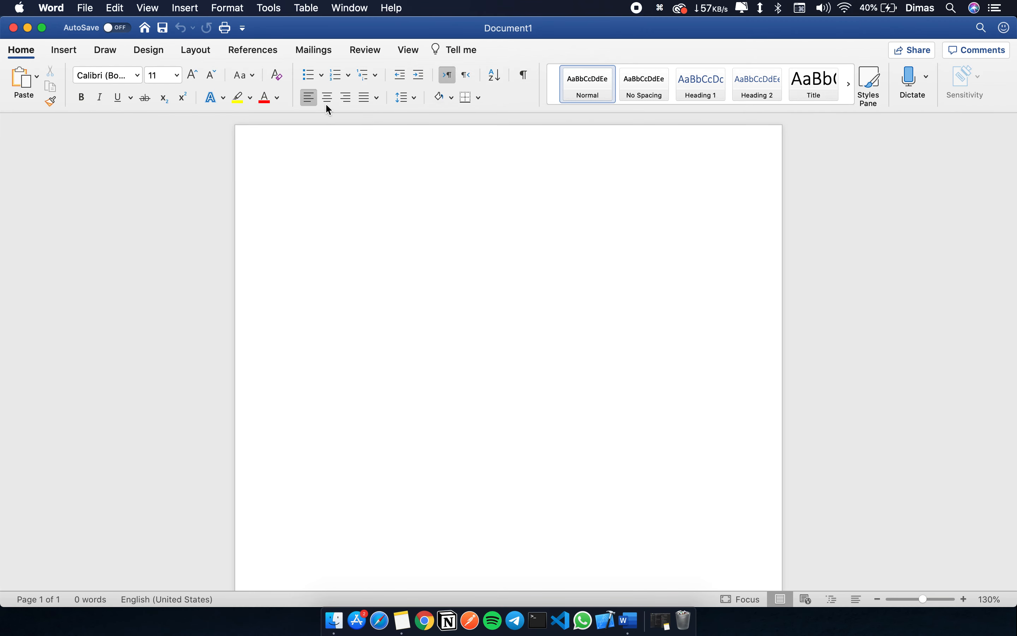
Examine the bullet styles and number formats available in the bullet and numbering libraries
click(322, 76)
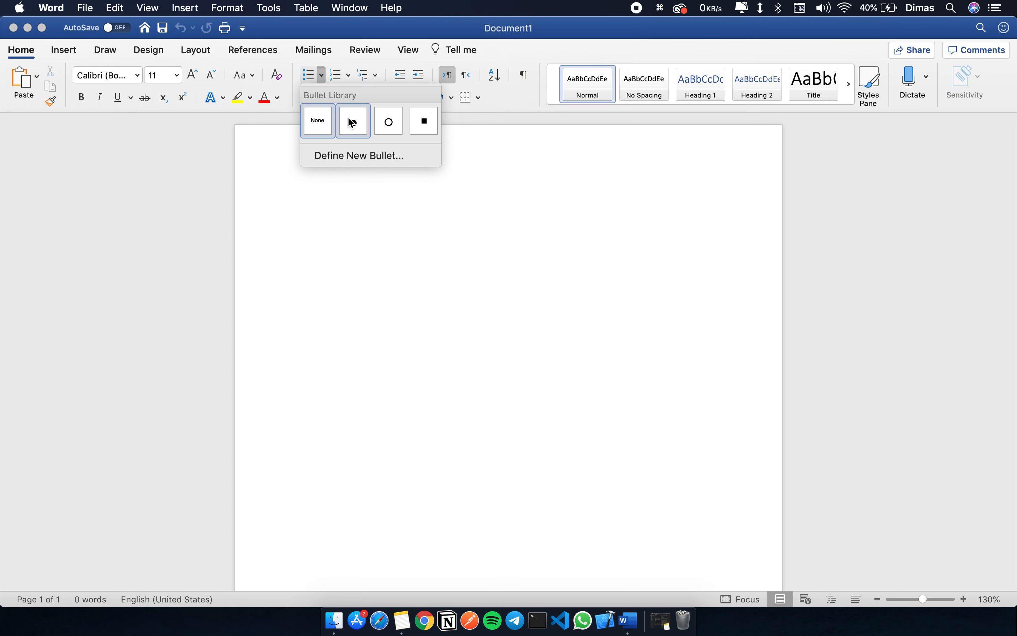
click(345, 80)
click(348, 76)
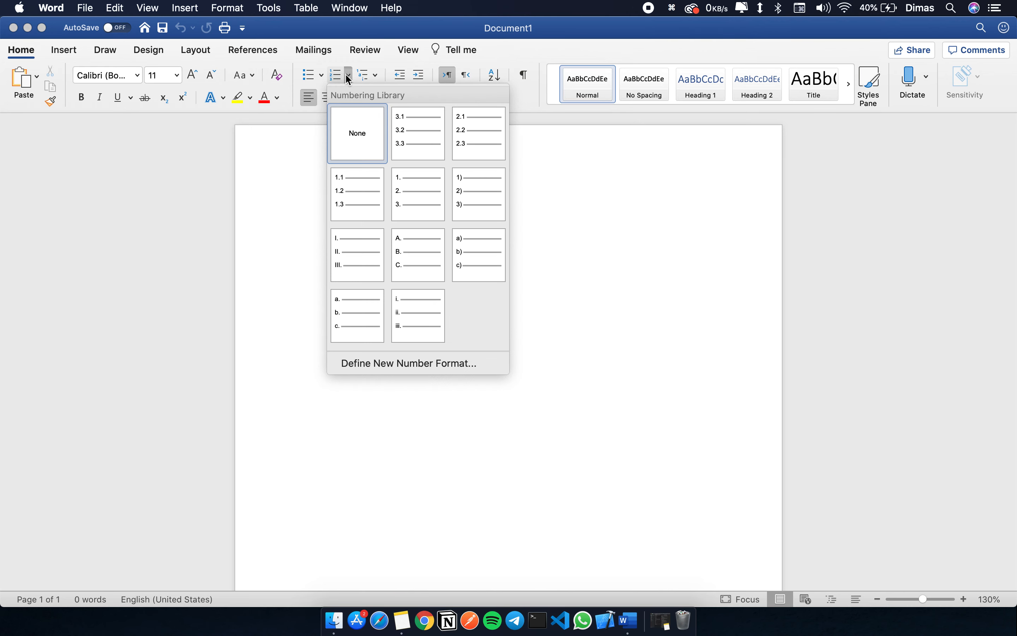
click(322, 79)
click(322, 79)
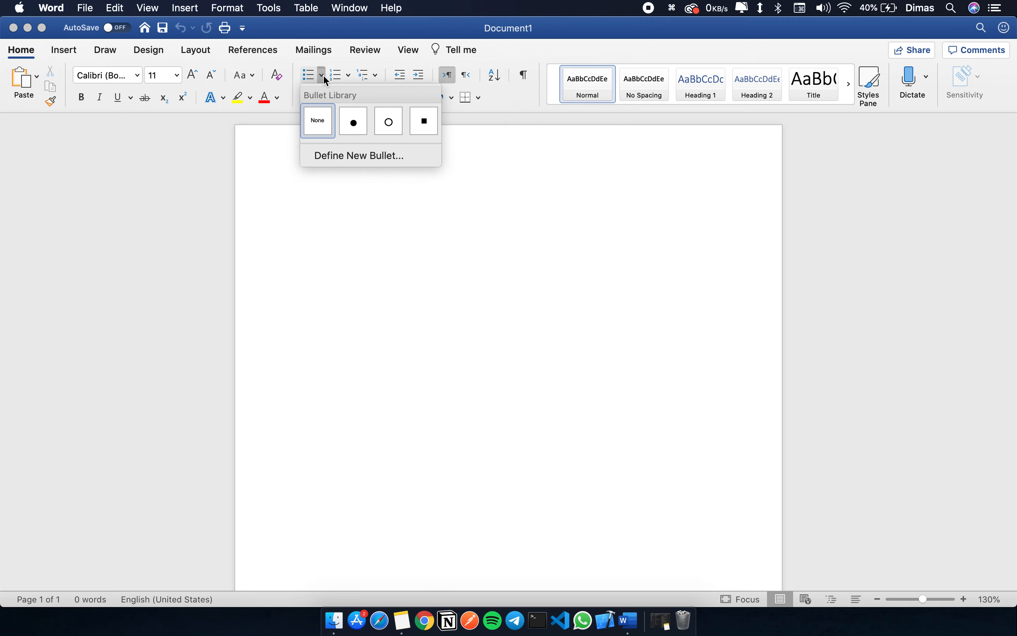
click(346, 75)
click(347, 75)
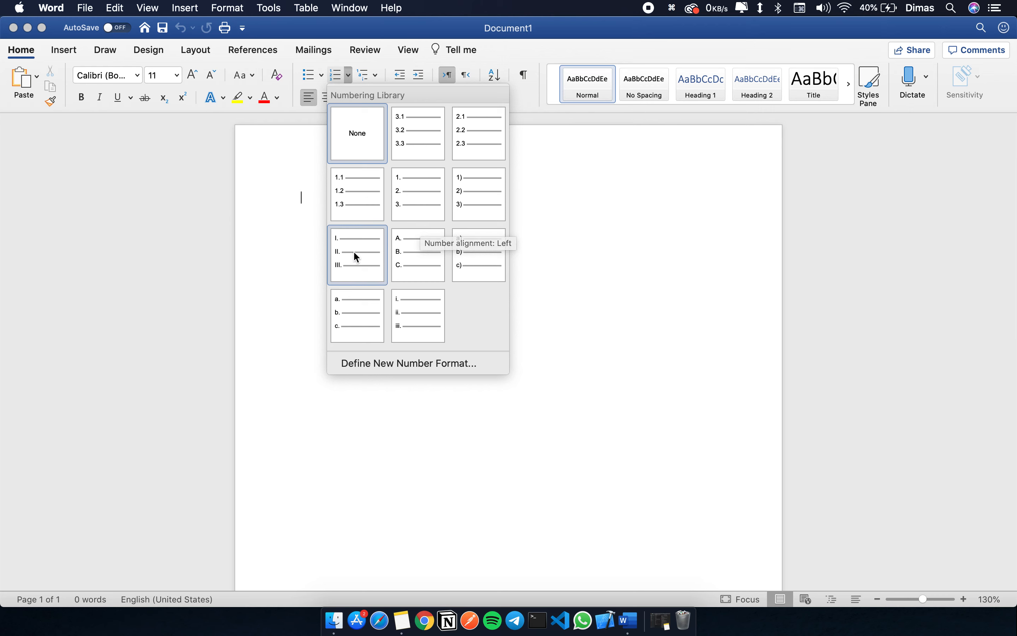
click(321, 75)
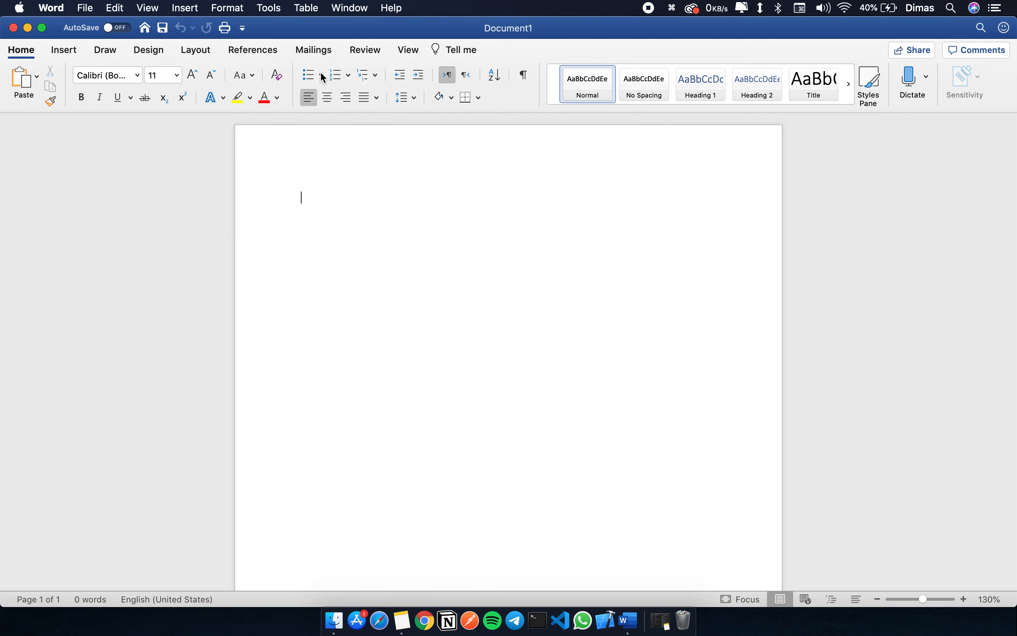
click(322, 76)
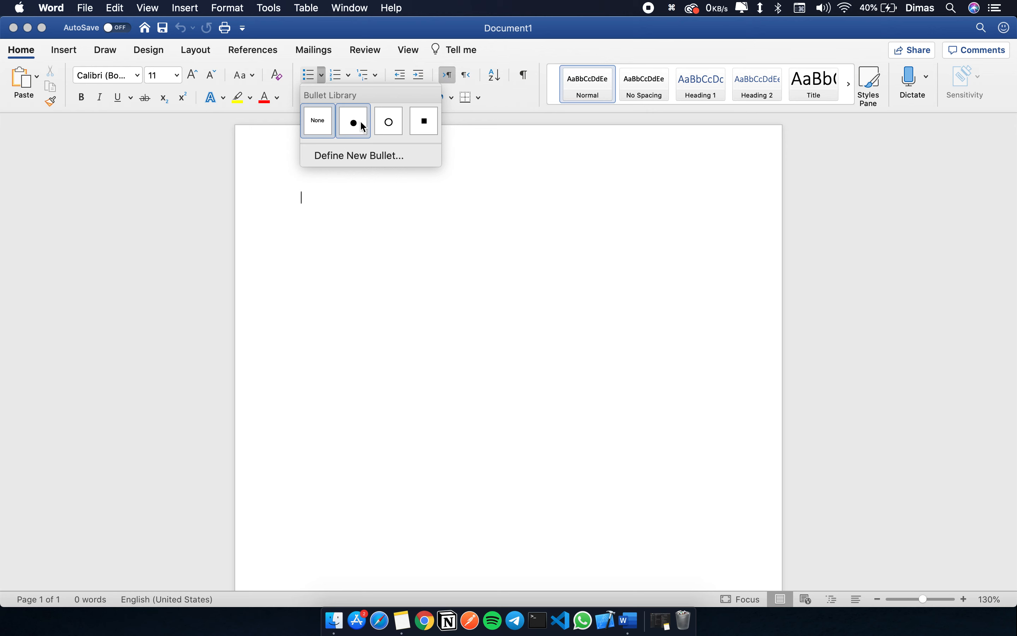
click(376, 221)
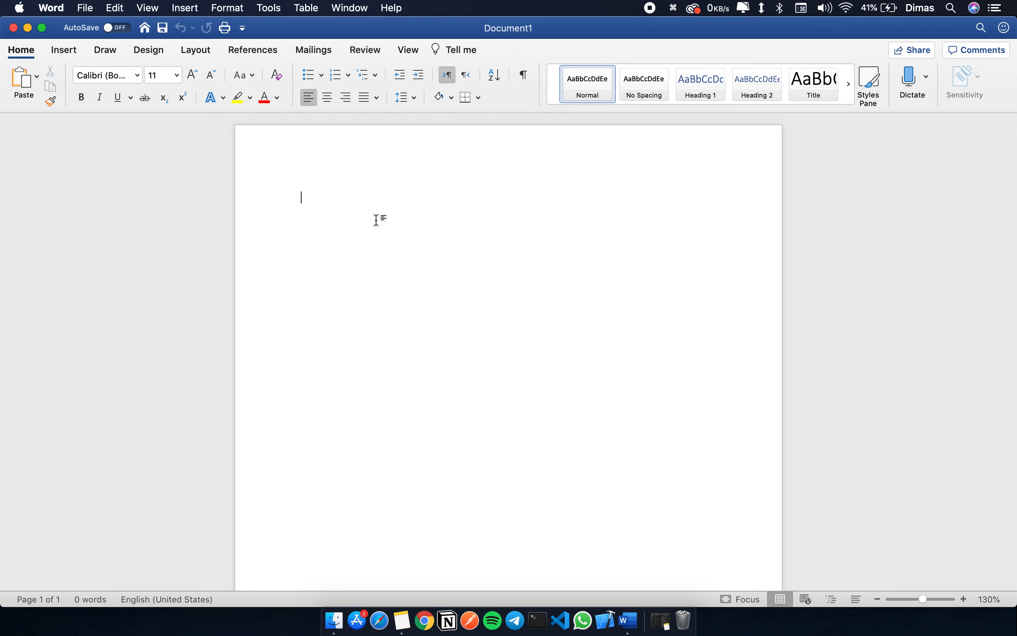
Enter "Daftar makanan indonesia" as the list's heading line in the document
text(D)
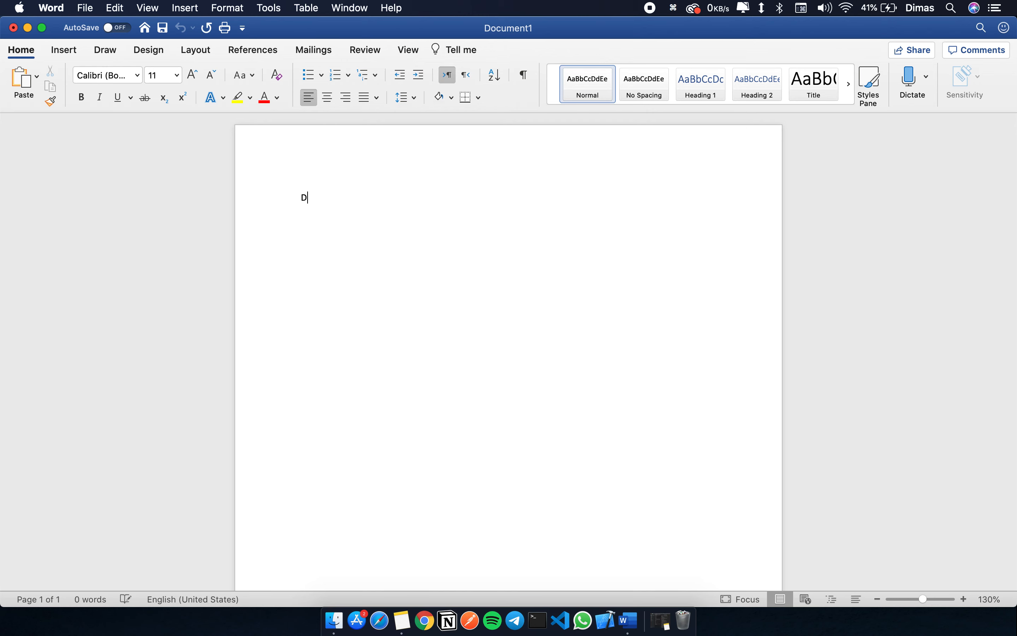
text(aftar makanan)
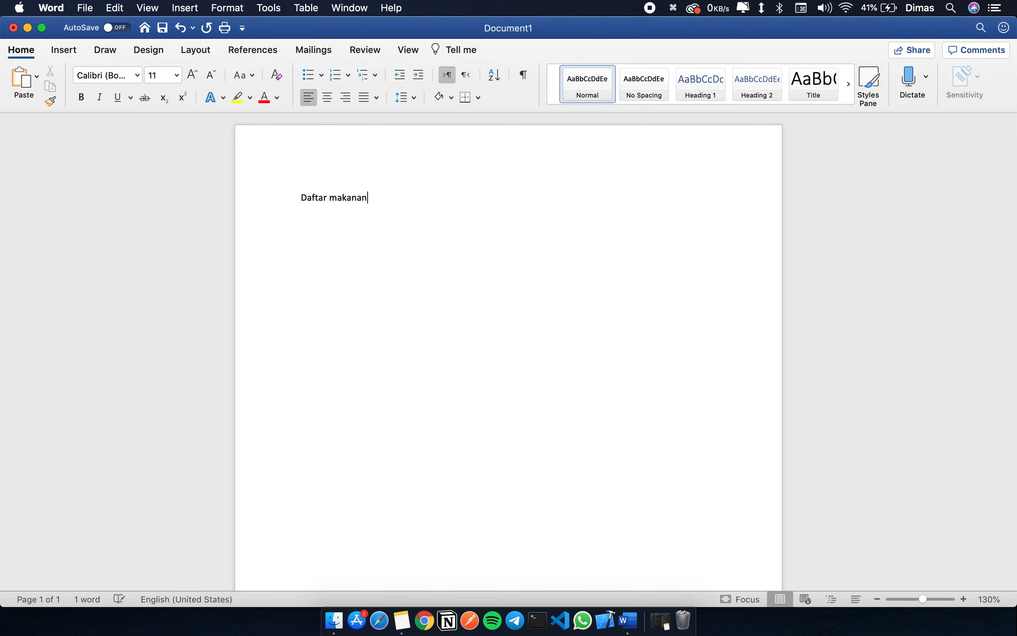
text( indonesia)
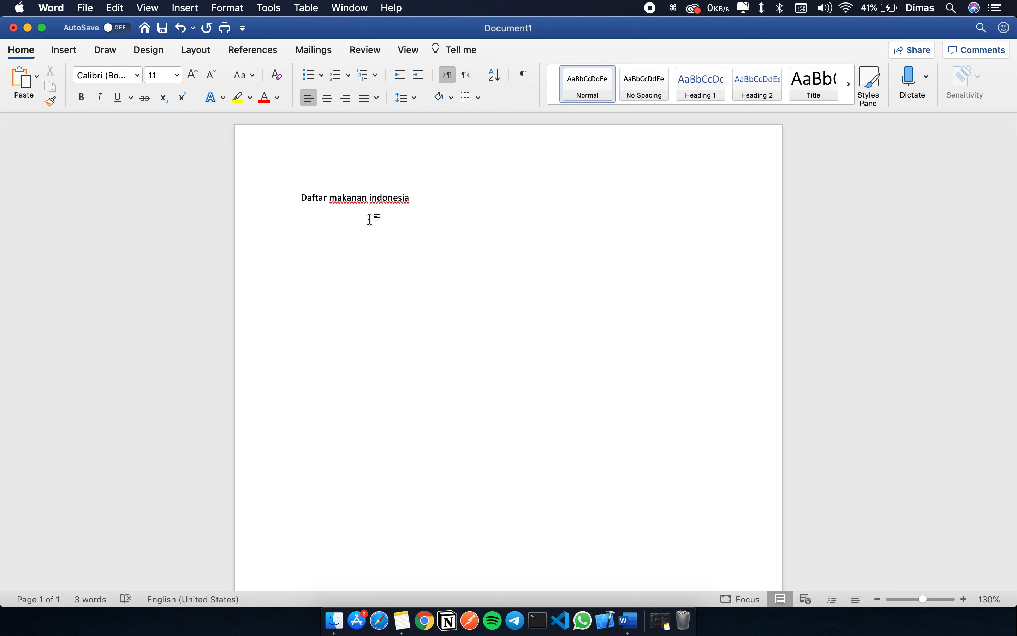
Create a numbered list under the heading with the items Gudeg, Peuyeum and Kupat, without an empty fourth item
text(1.)
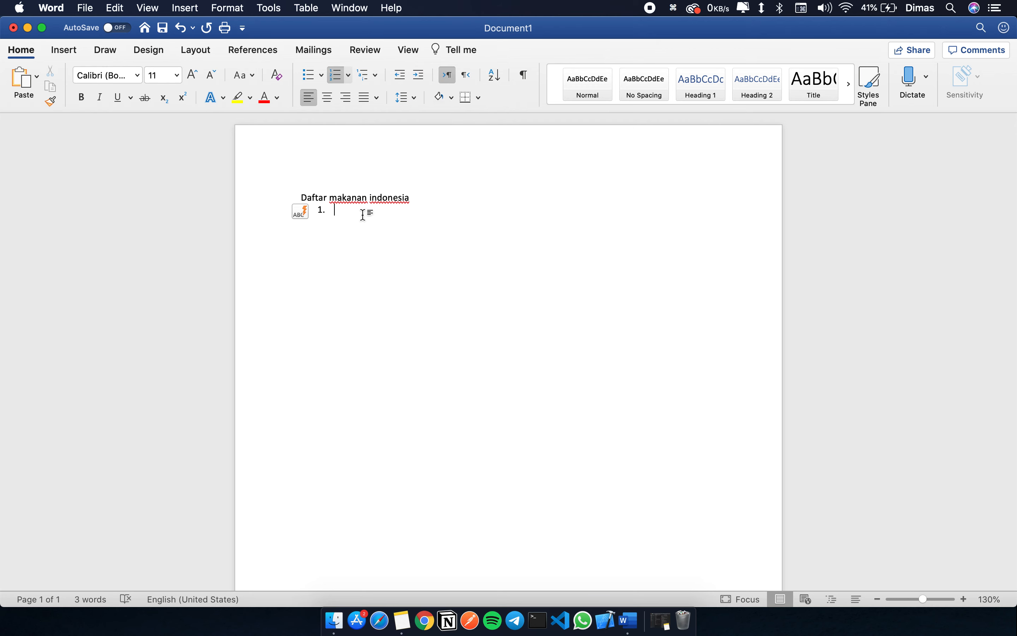
text(gudeg)
key(Return)
text(peuyeum)
key(Return)
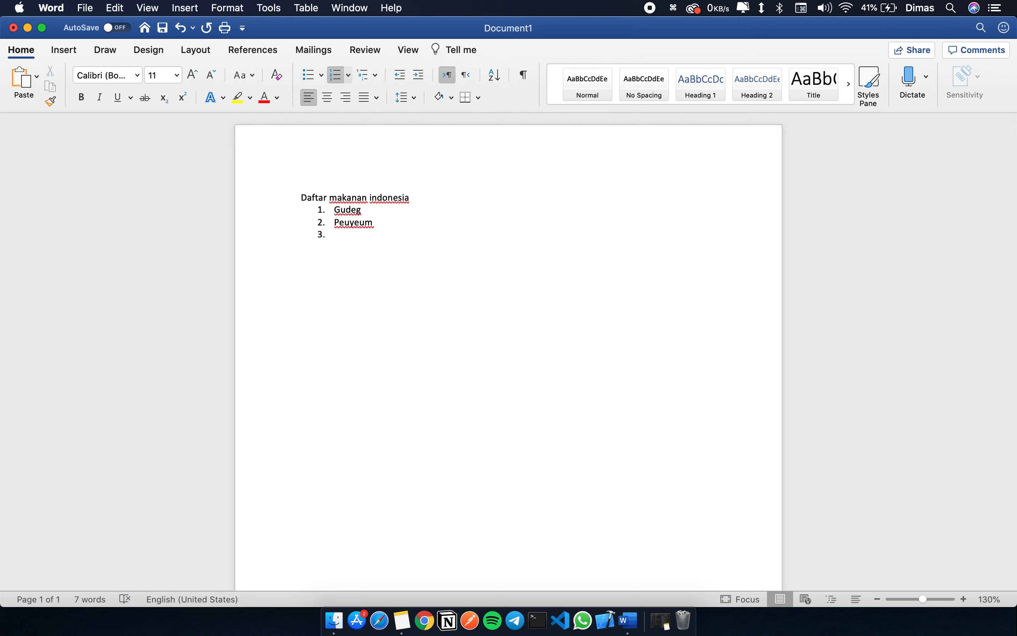
text(kupat)
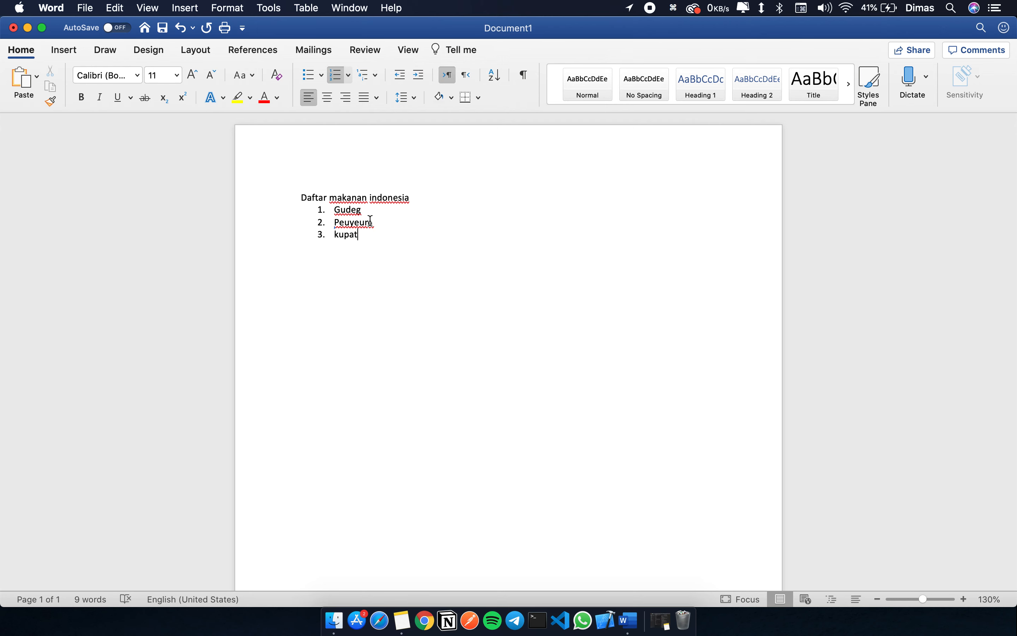
key(Return)
key(BackSpace)
key(BackSpace)
key(BackSpace)
Change only the Kupat item from numbering to a solid round bullet
drag(368, 235, 320, 238)
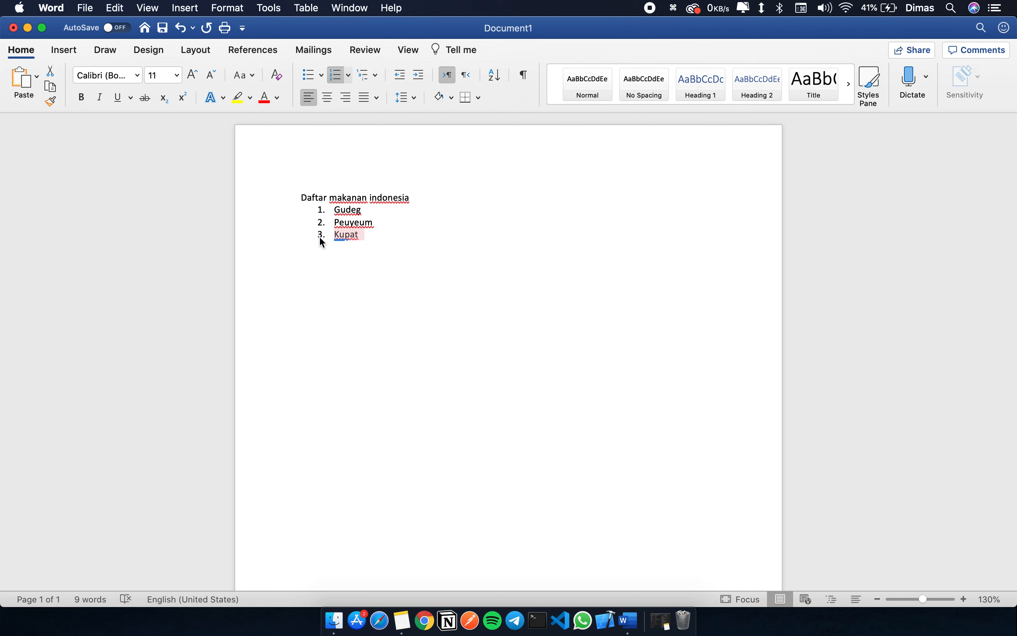
click(321, 77)
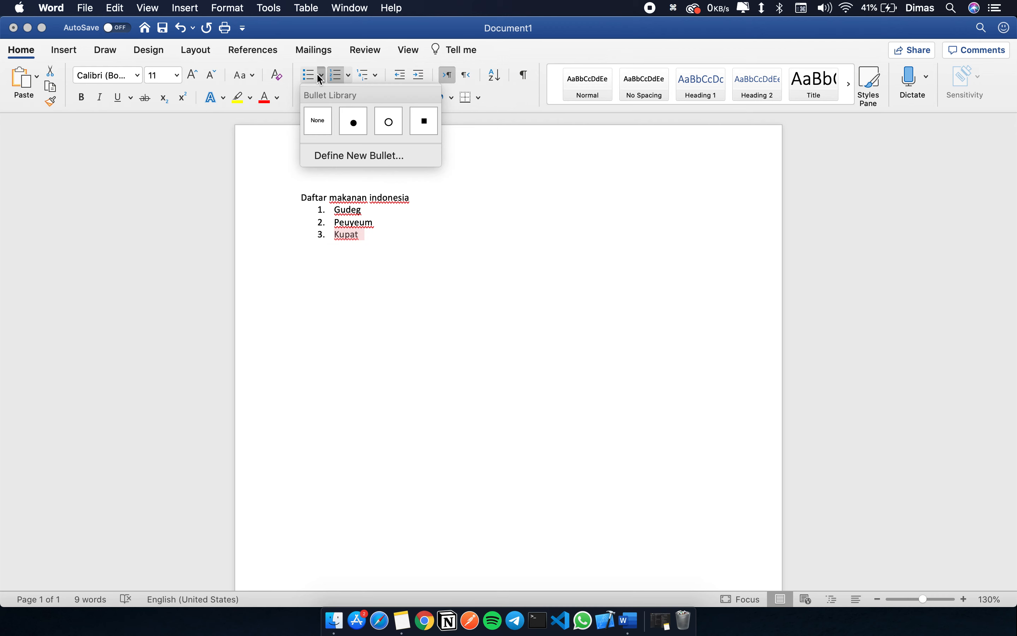
click(353, 122)
click(356, 237)
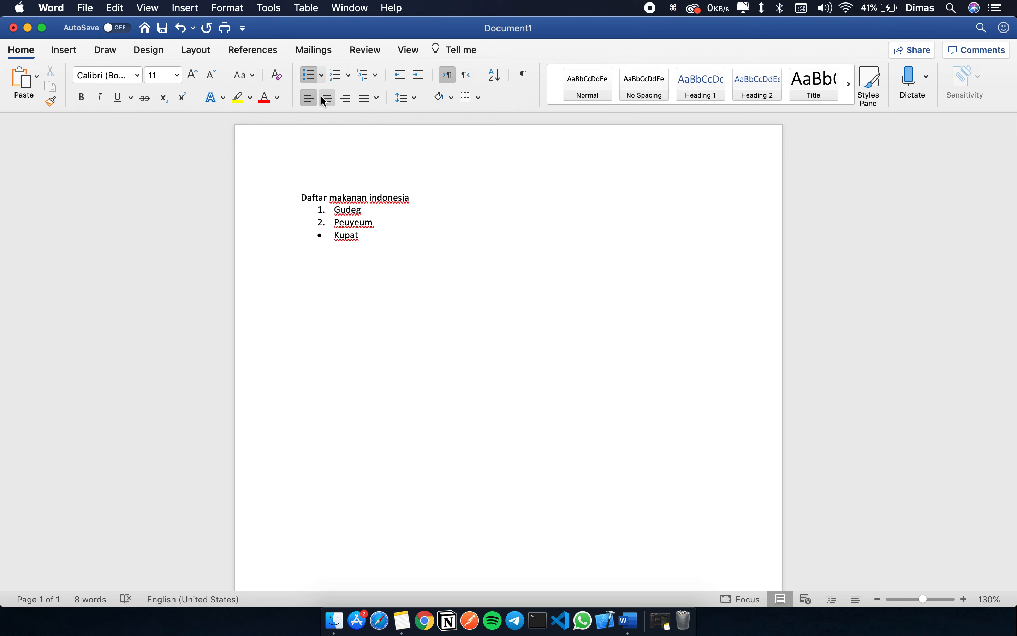
click(356, 222)
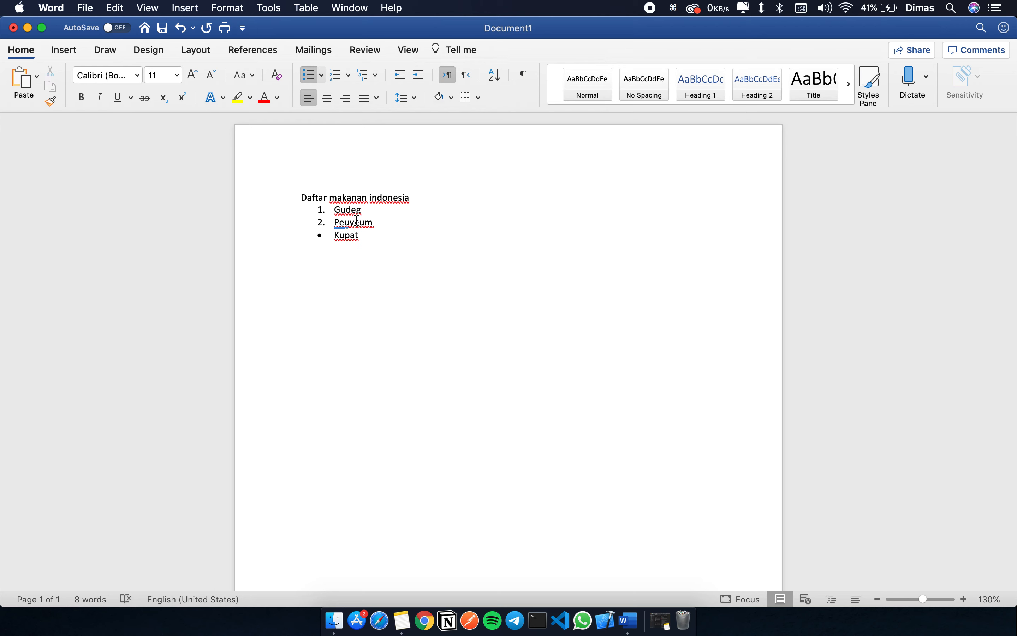
Turn the bulleted Kupat line back into a numbered item
click(359, 241)
drag(360, 241, 334, 241)
click(341, 80)
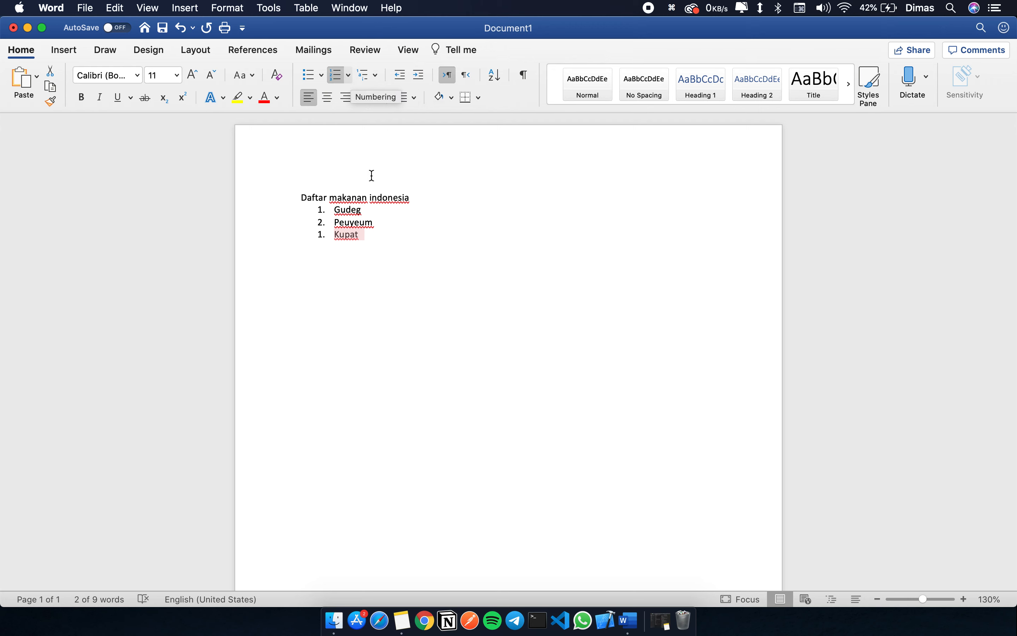
click(370, 236)
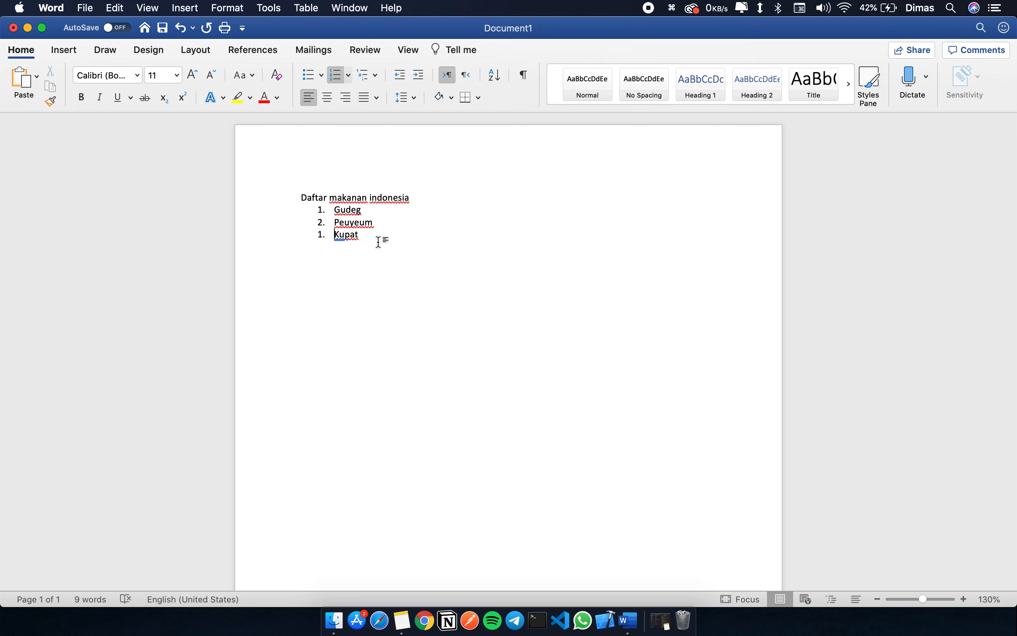
Merge Kupat into the Peuyeum line and split it off again so it continues the list as item 3
key(Home)
key(BackSpace)
key(BackSpace)
key(BackSpace)
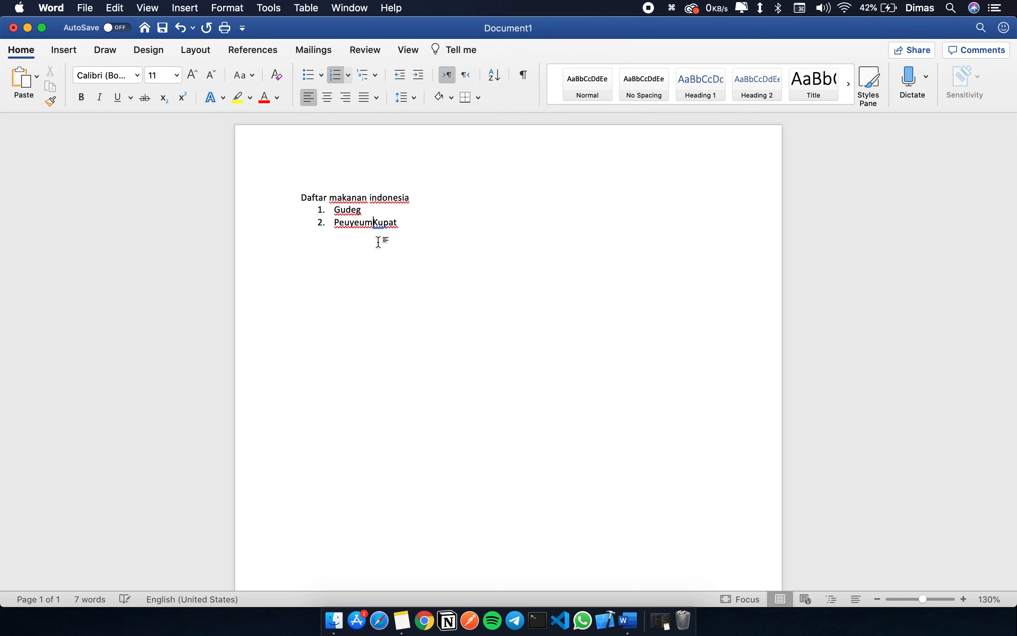
key(Return)
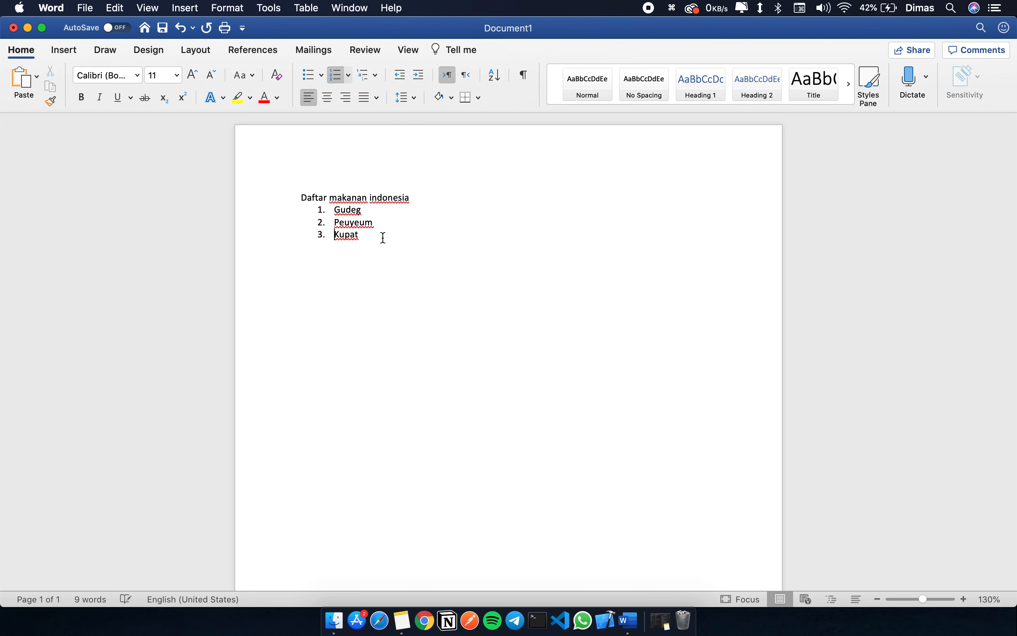
Apply the A. B. C. number format to the food list and switch it back to 1. 2. 3
key(super+Right)
click(348, 75)
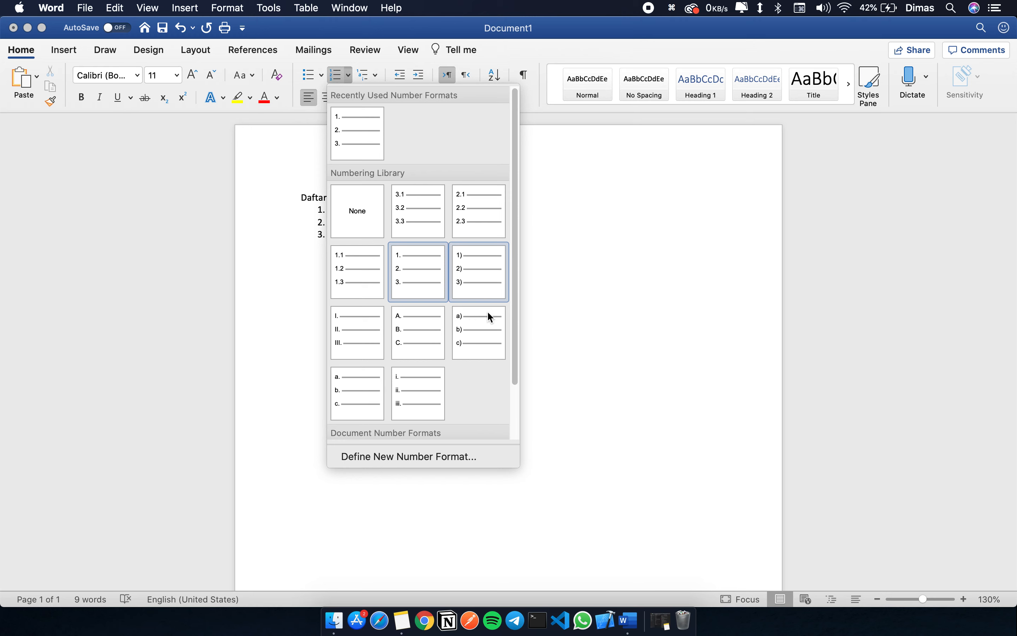
click(401, 343)
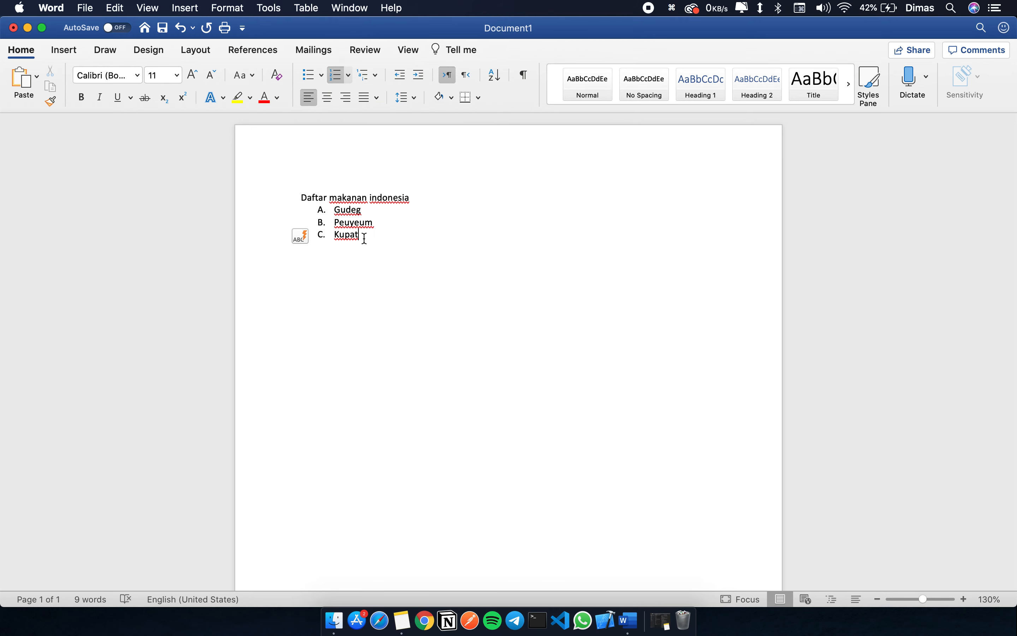
click(349, 75)
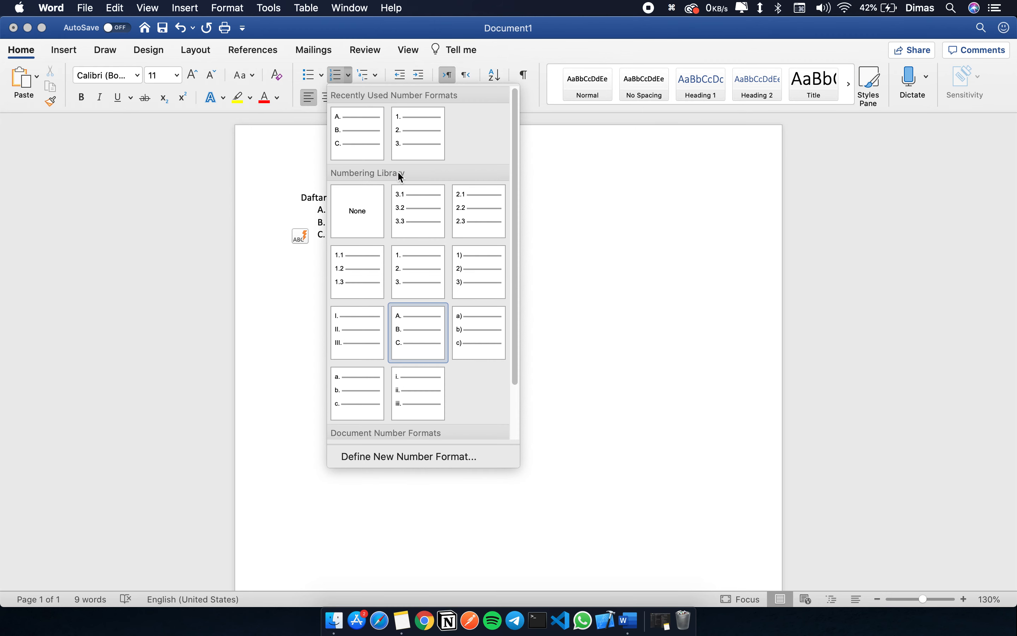
click(427, 291)
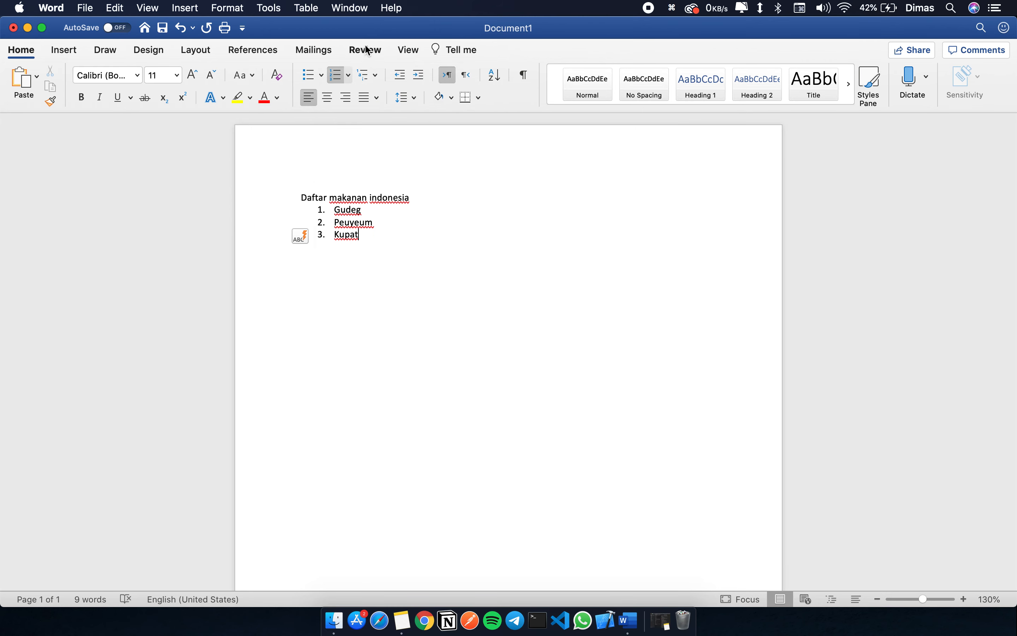
Change the food list's numbering to uppercase Roman numerals (I. II. III.)
click(348, 75)
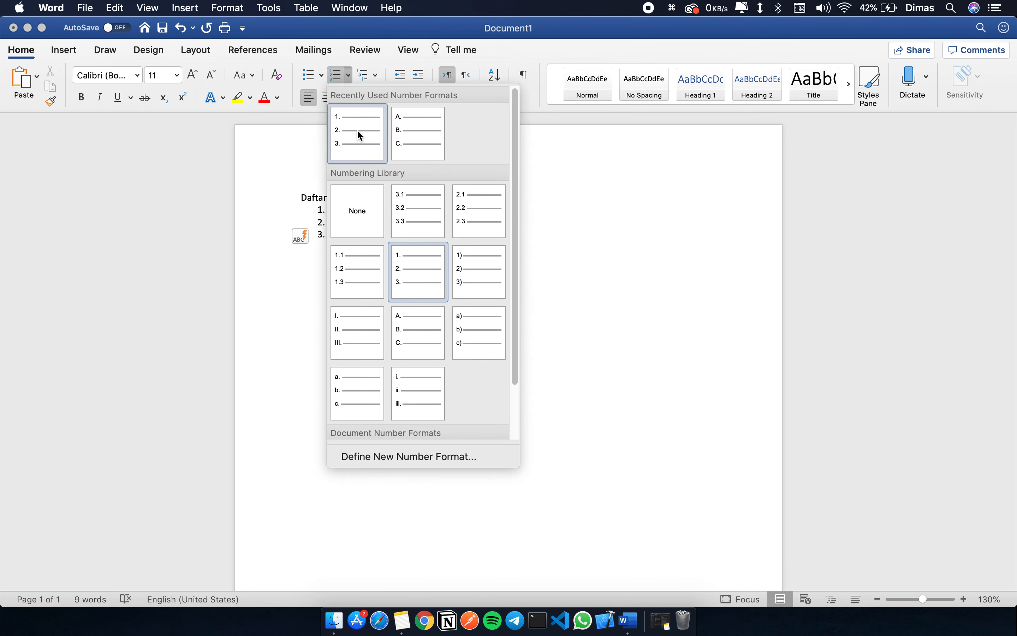
click(373, 347)
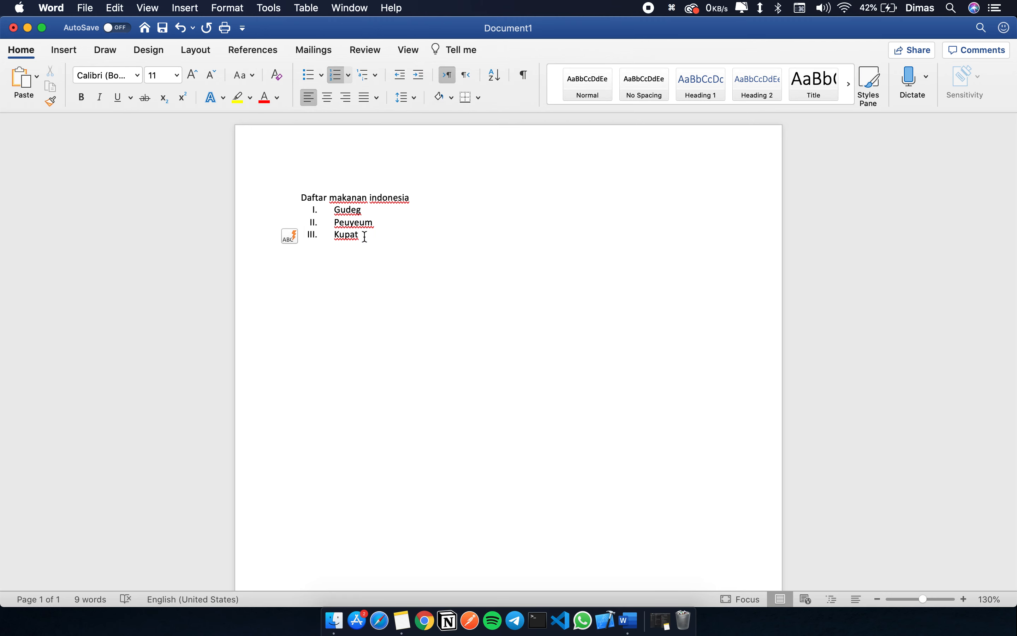
drag(370, 236, 318, 210)
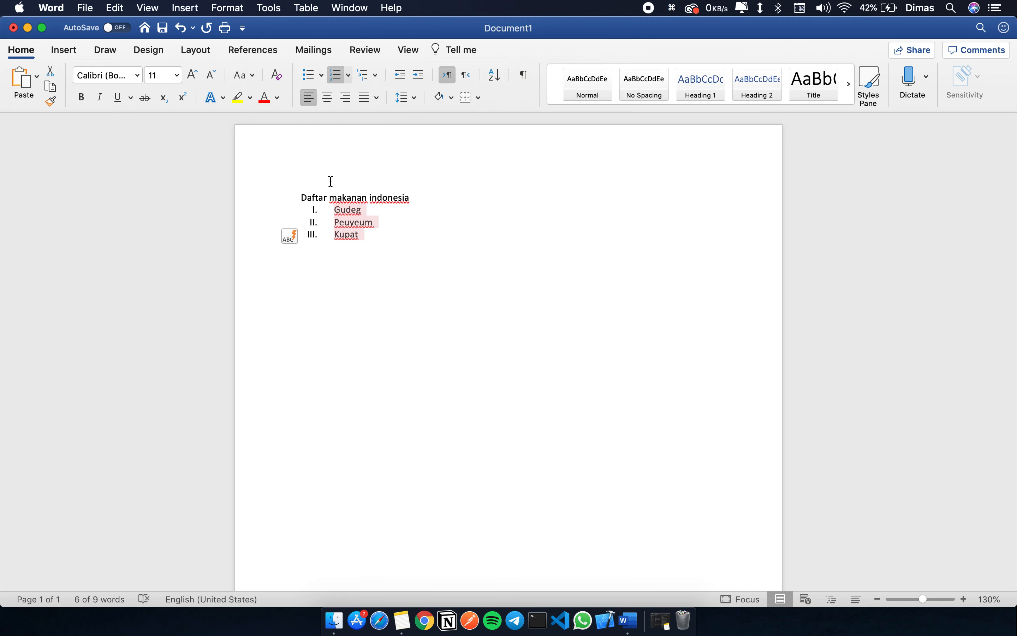
click(390, 238)
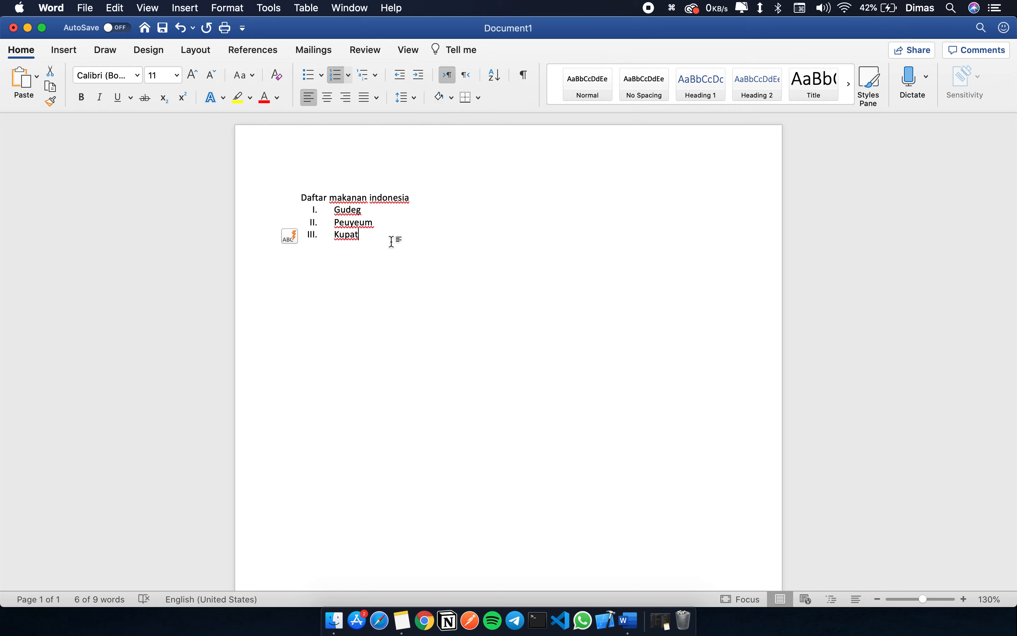
Convert the food list to a bulleted list with solid square bullets
click(310, 77)
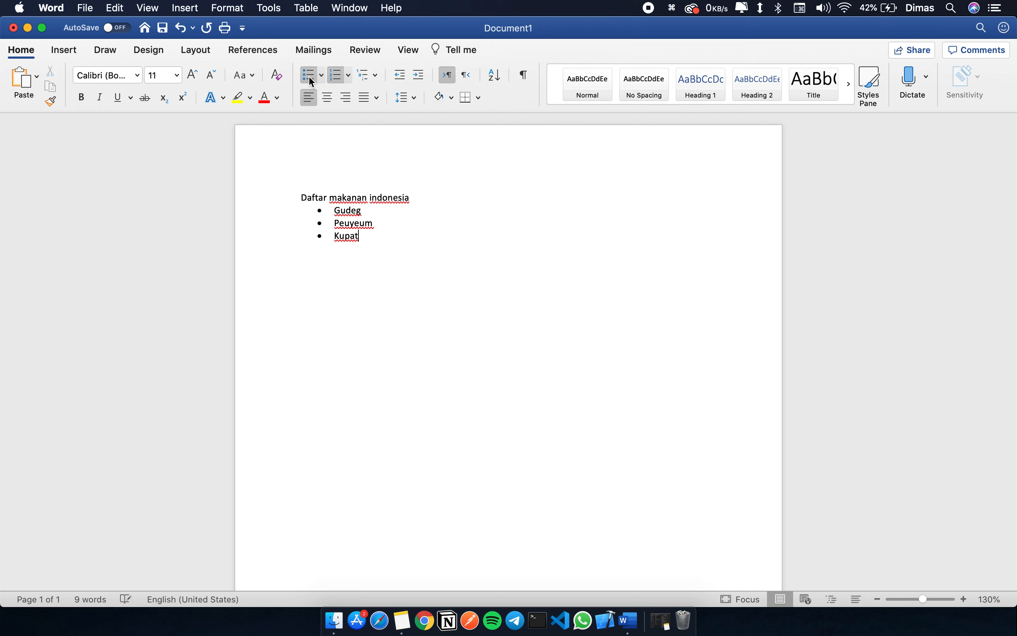
click(322, 76)
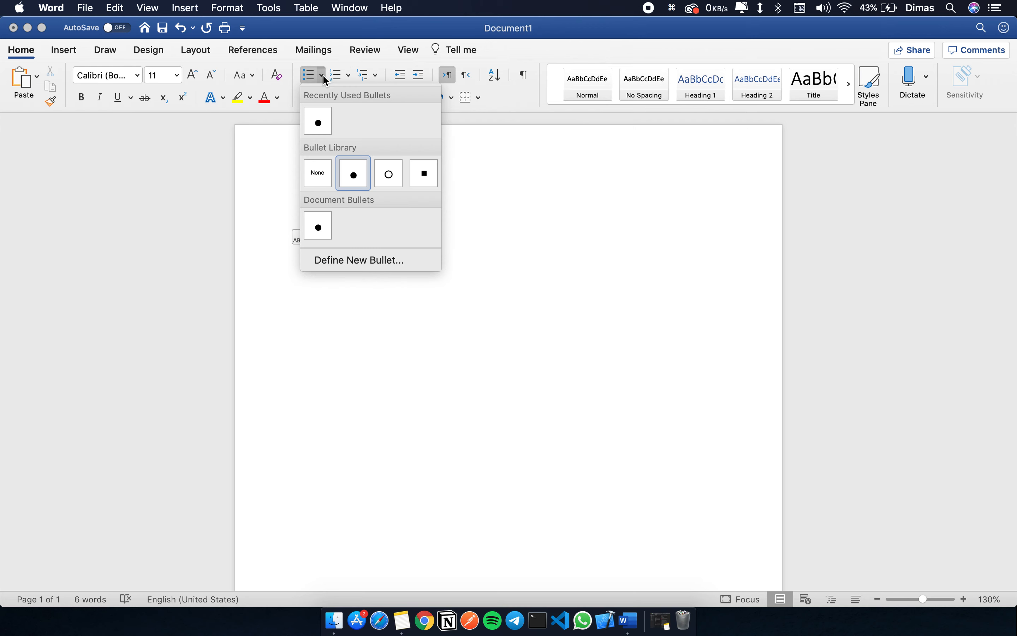
click(424, 173)
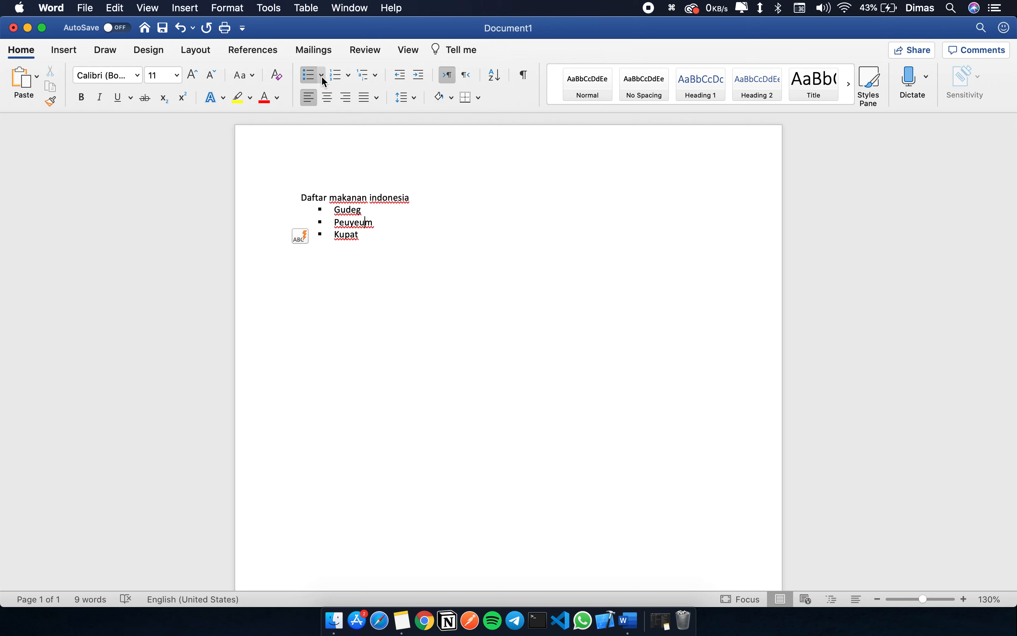
Delete the three bulleted food items, leaving only the heading Daftar makanan Indonesia
drag(325, 223, 313, 211)
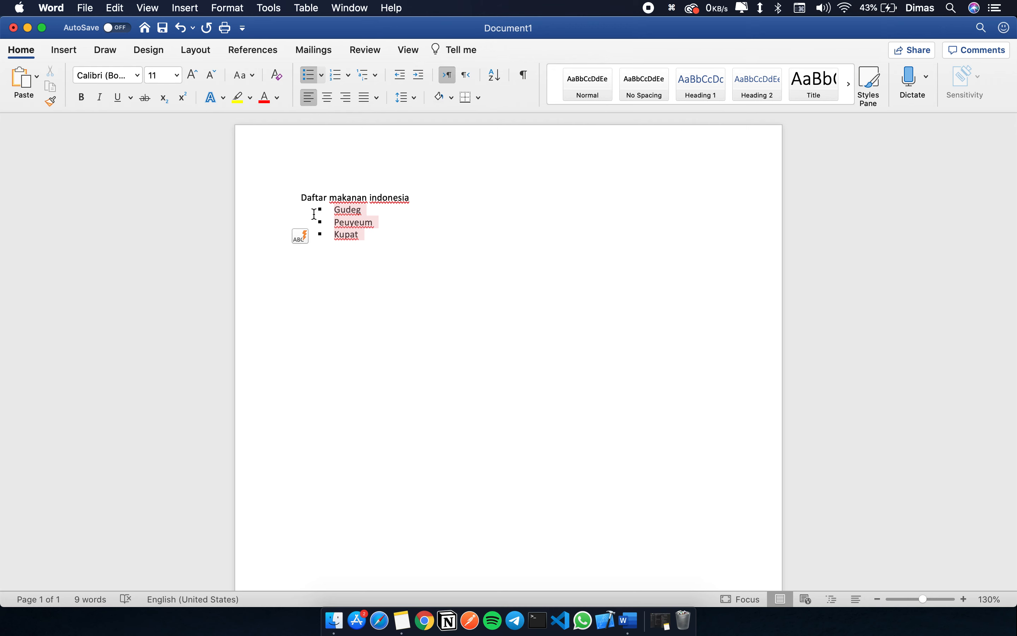
key(BackSpace)
key(BackSpace)
key(BackSpace)
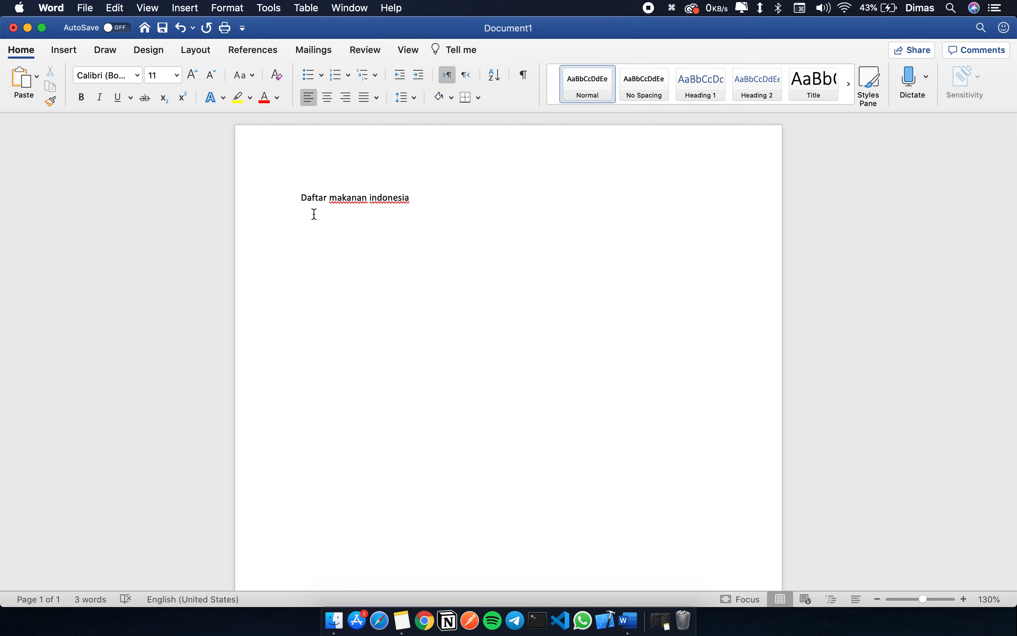
Try a hyphen bullet and a plus sign as list markers on the line below the heading
text(-)
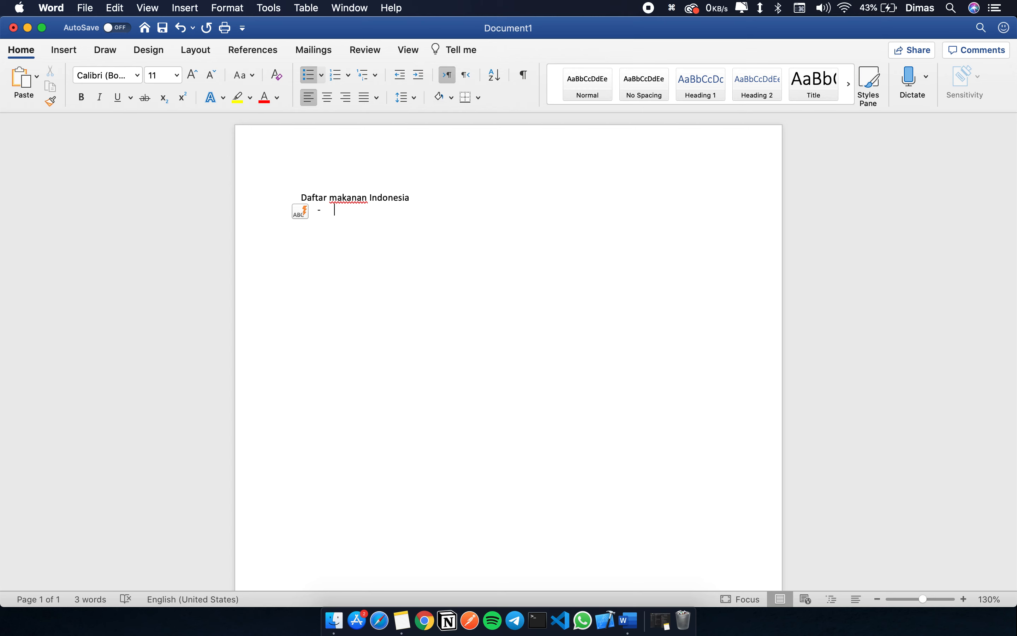
click(321, 79)
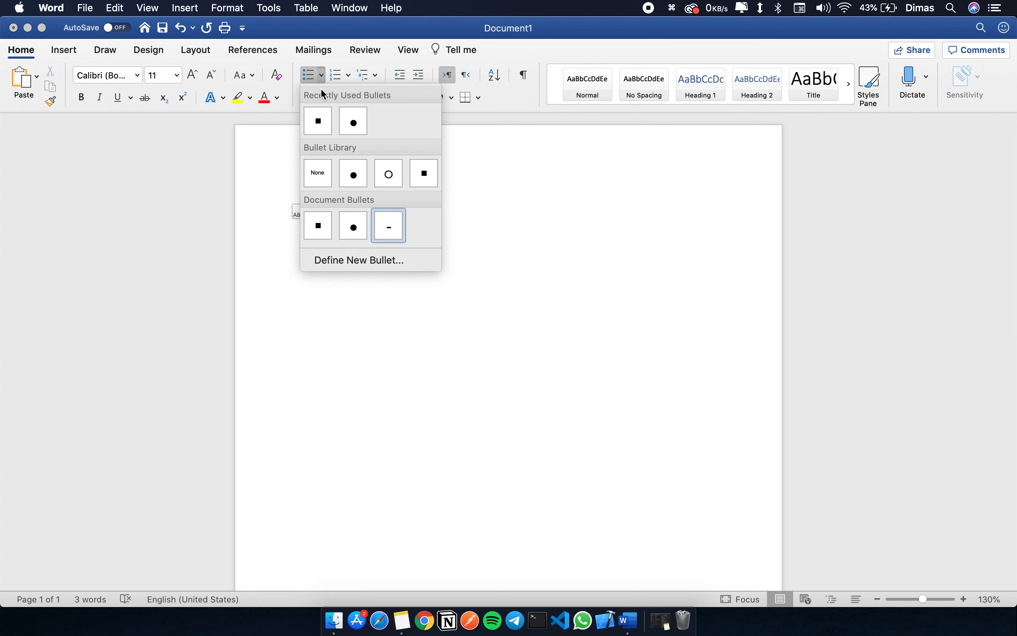
click(321, 75)
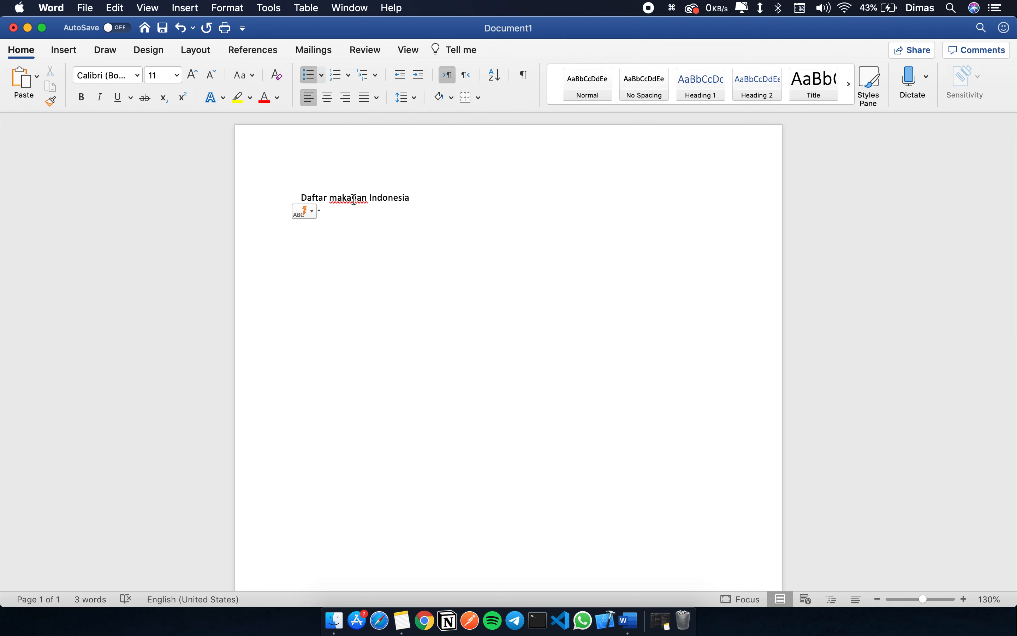
key(BackSpace)
text(+)
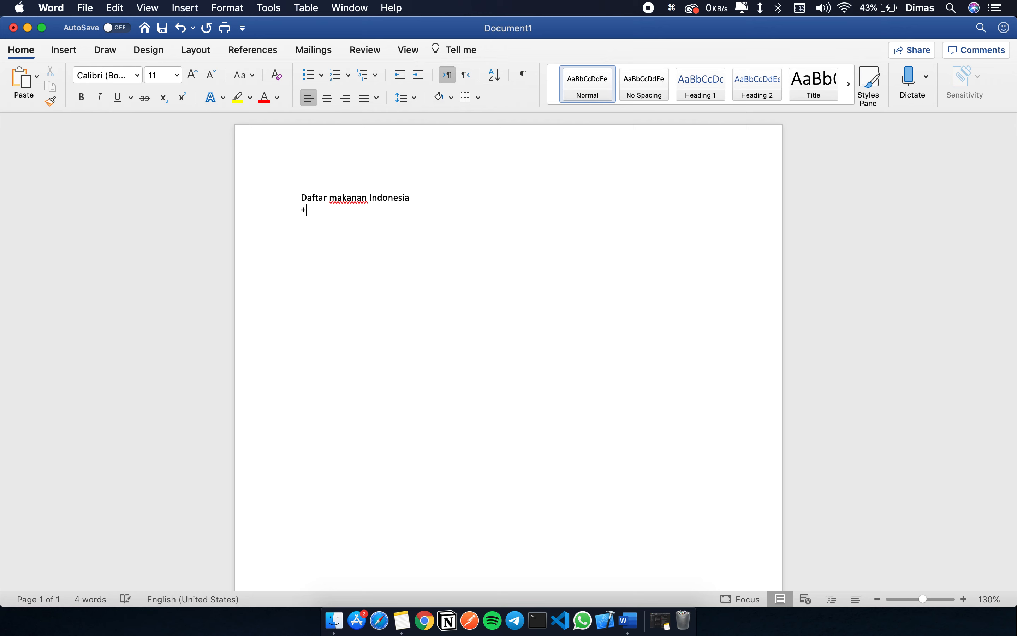
key(BackSpace)
Preview the arrow, hollow diamond, solid diamond and round characters as candidates for a new custom bullet
click(322, 75)
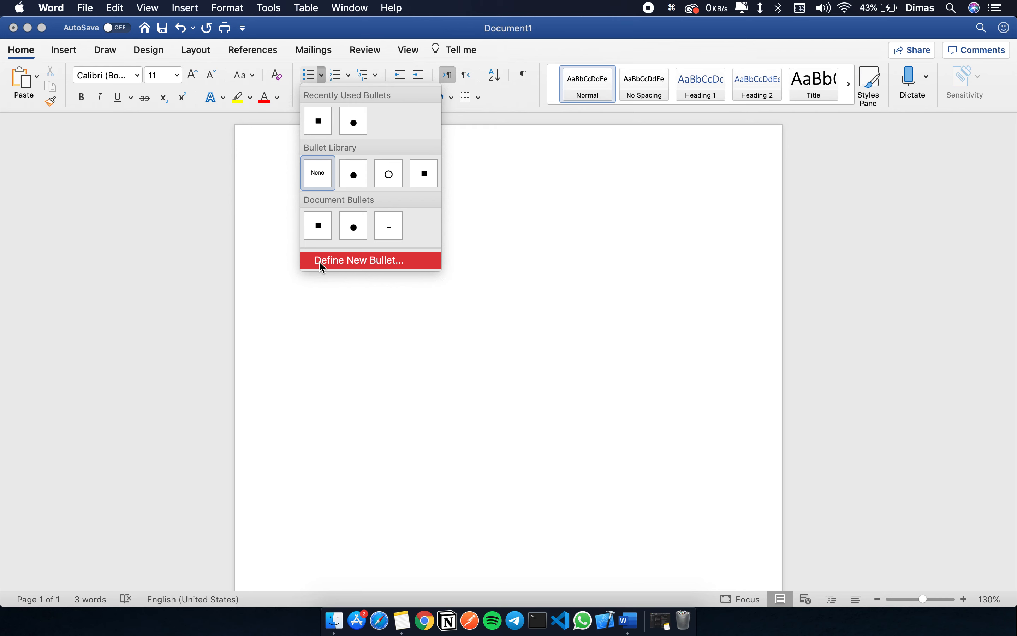
click(362, 261)
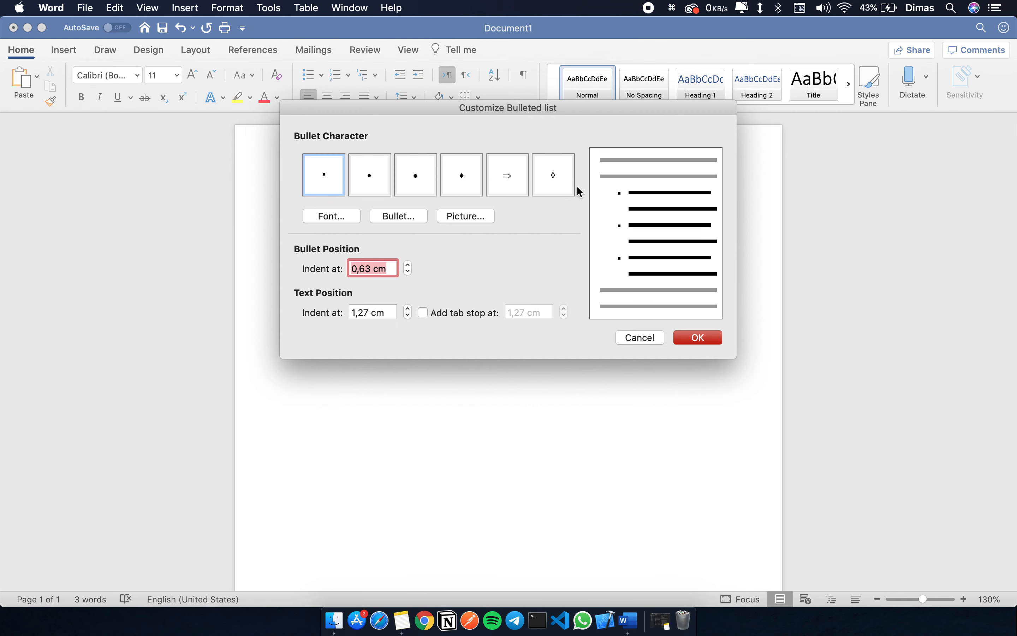
click(510, 176)
click(542, 177)
click(506, 182)
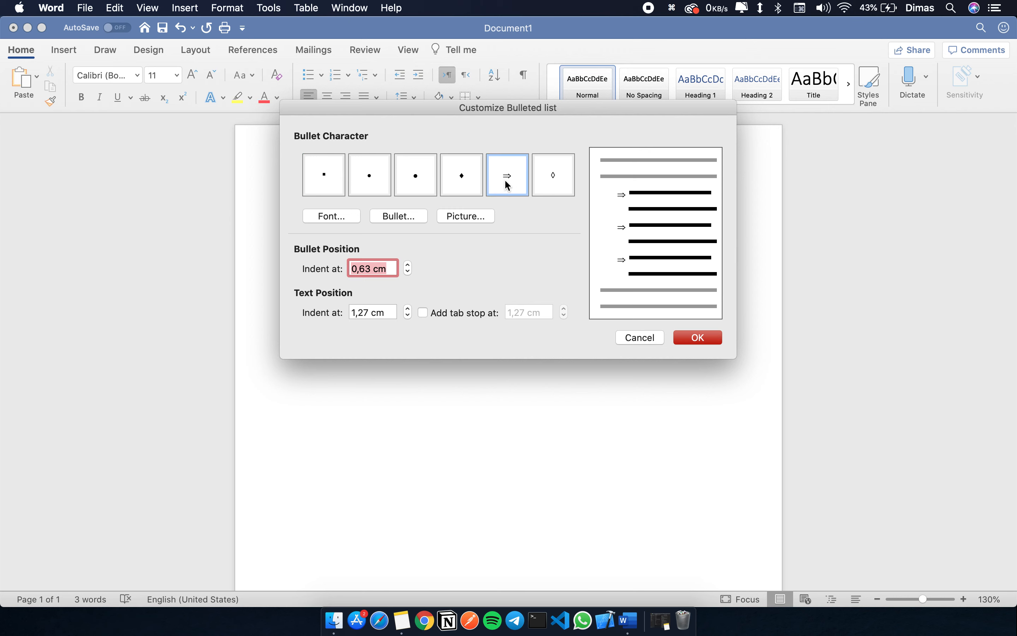
click(465, 187)
click(429, 182)
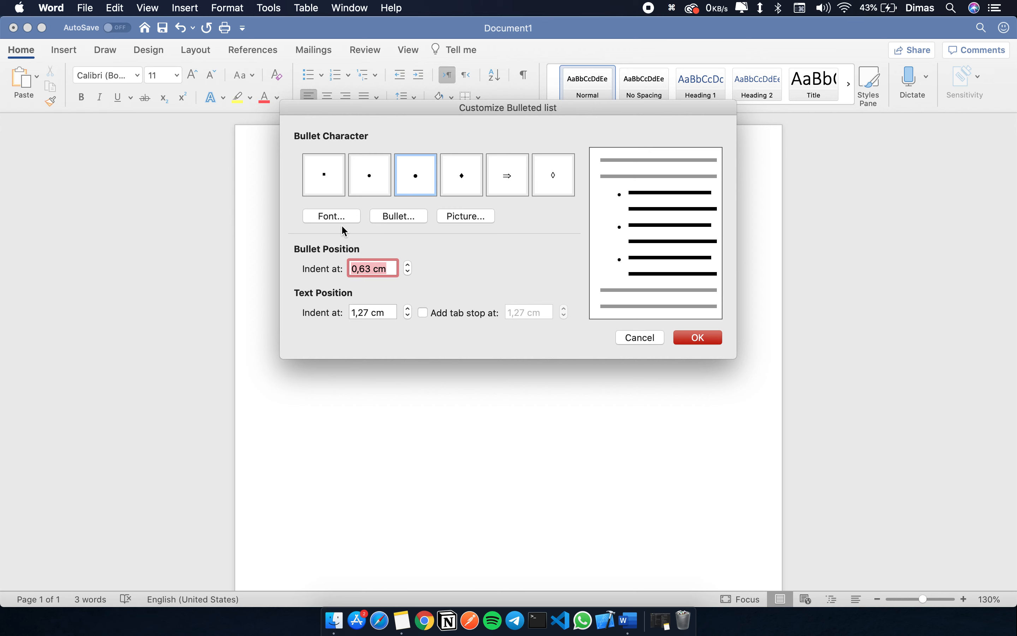
Look through the Symbol font characters available for a custom bullet and cancel the bullet definition
click(402, 216)
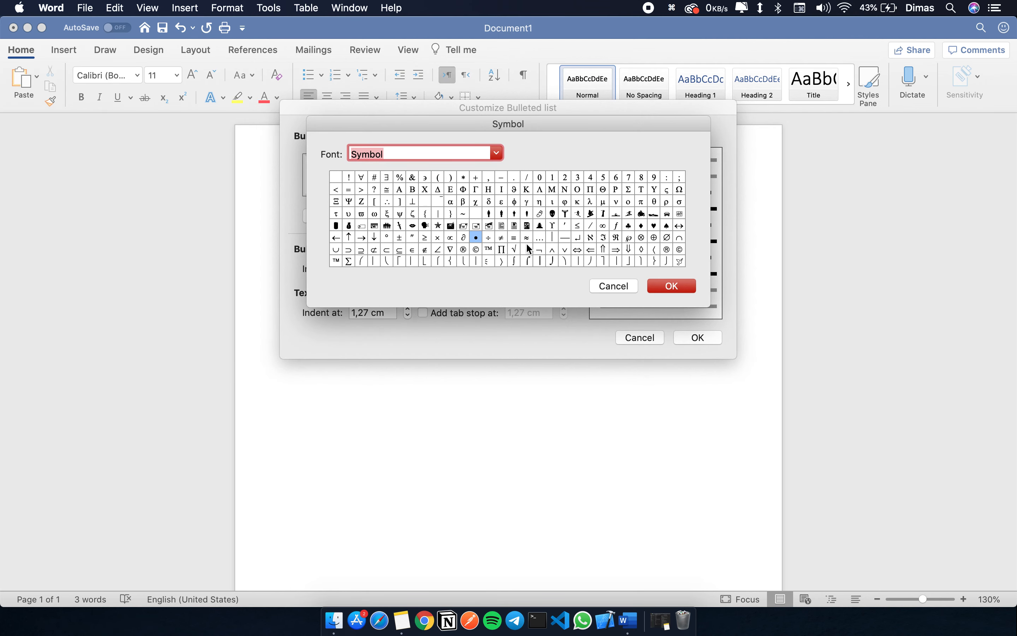
click(628, 286)
click(392, 217)
click(614, 286)
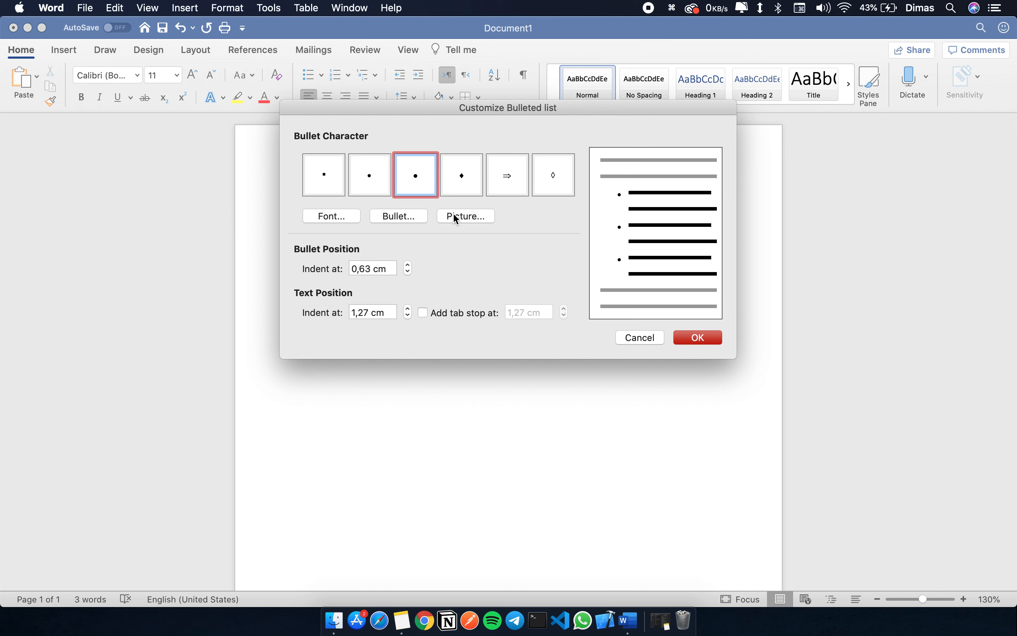
click(636, 337)
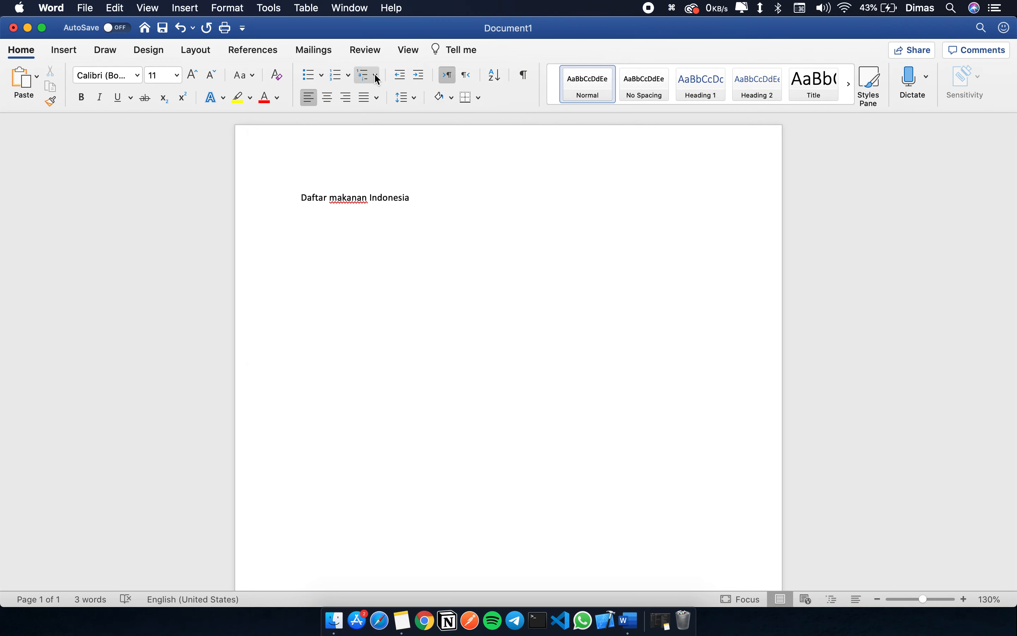
Define the double arrow (⇒) as a new bullet and apply it to the line below the heading
click(323, 75)
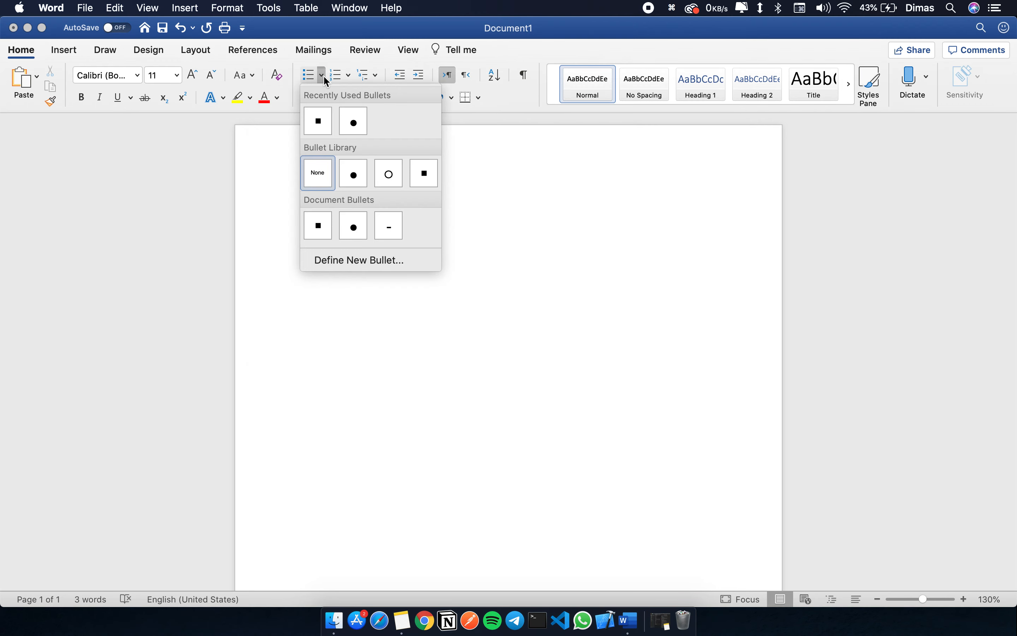
click(370, 264)
click(498, 182)
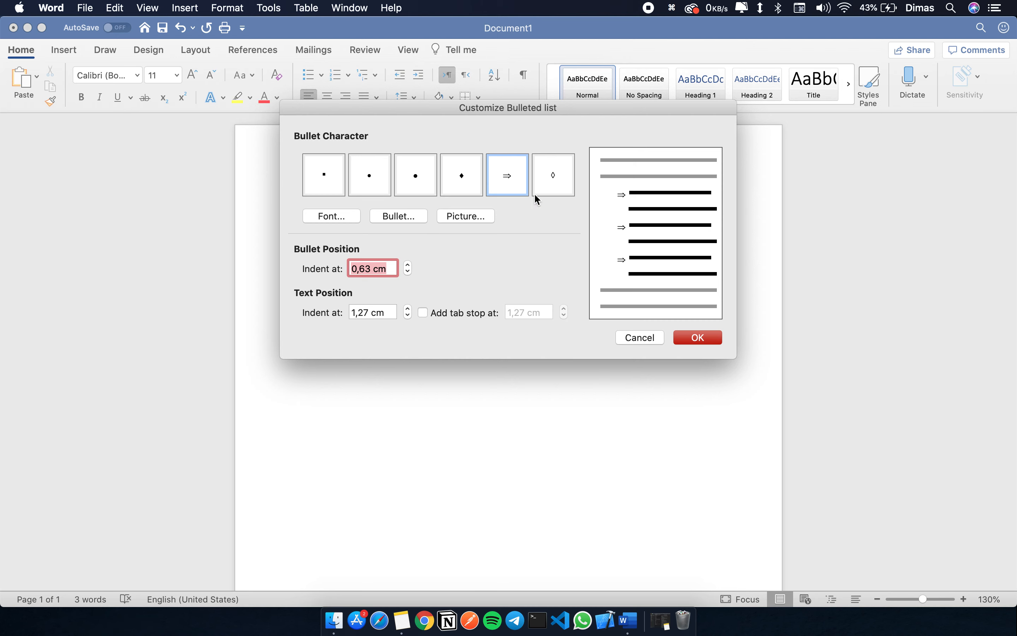
click(698, 337)
click(322, 210)
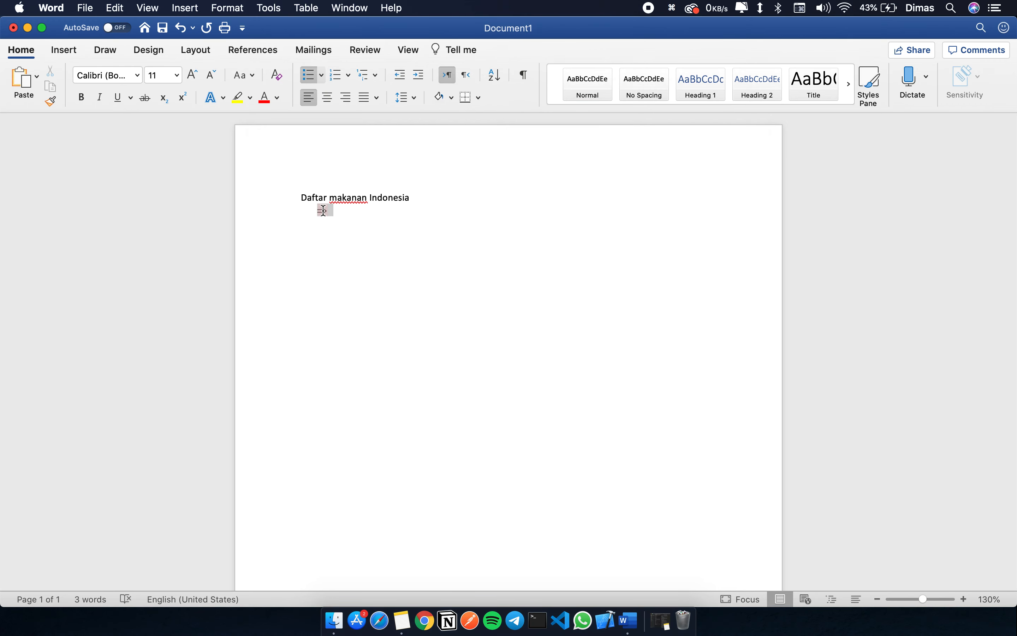
click(376, 210)
Switch the line below the heading to 1. 2. 3. numbering and enter Gudeg, Peuyeum and Sampeu as items
click(323, 77)
click(323, 77)
click(336, 76)
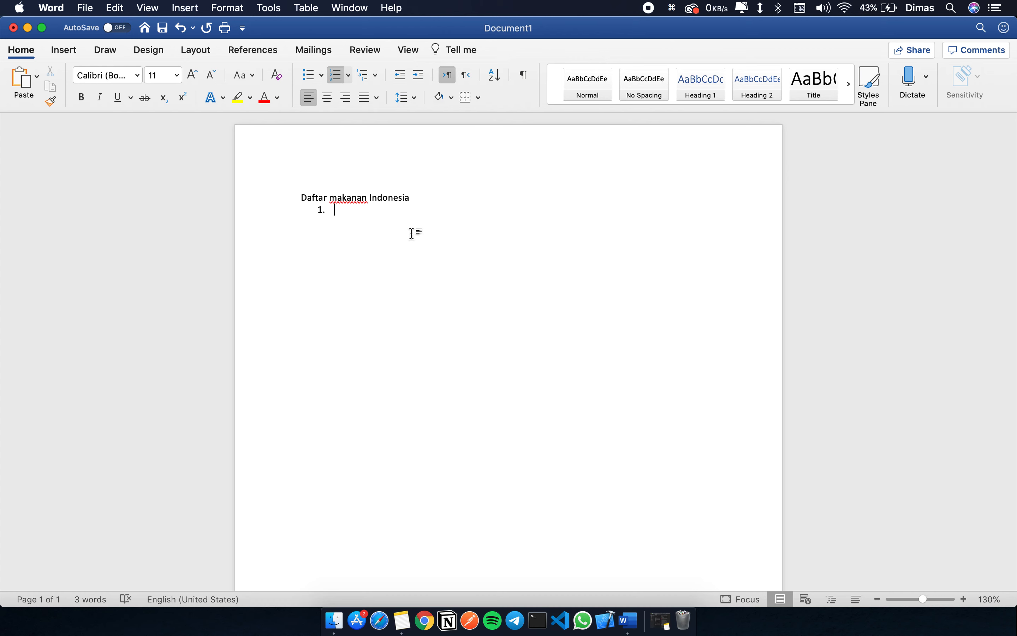
text(Gudeg)
key(Return)
text(peuyeum)
key(Return)
text(sampeu)
key(Return)
Try the I, II, III number style in a new number format and switch it back to 1, 2, 3
click(349, 73)
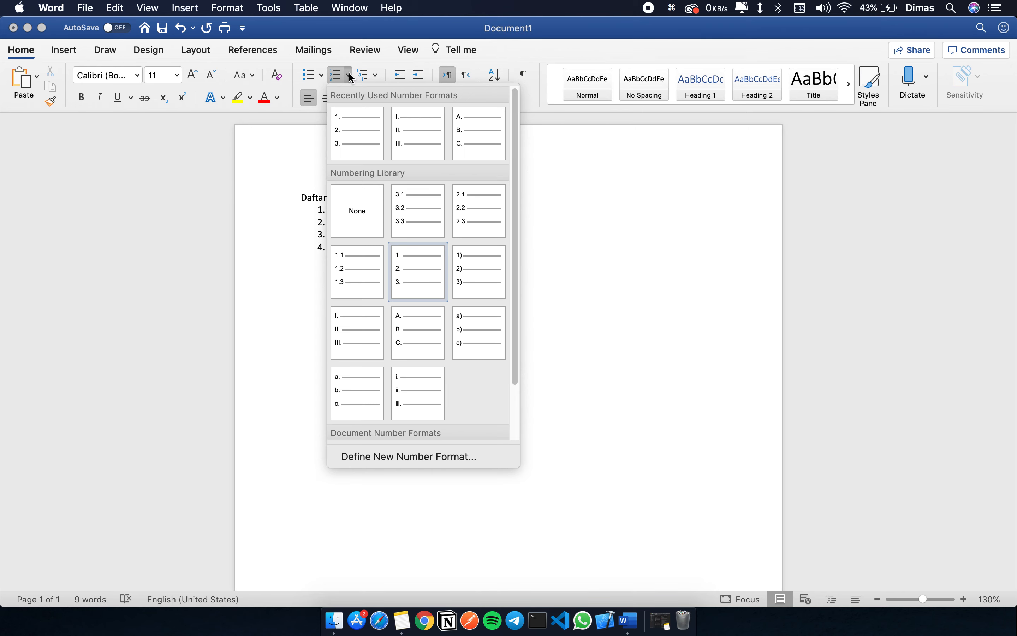
click(431, 456)
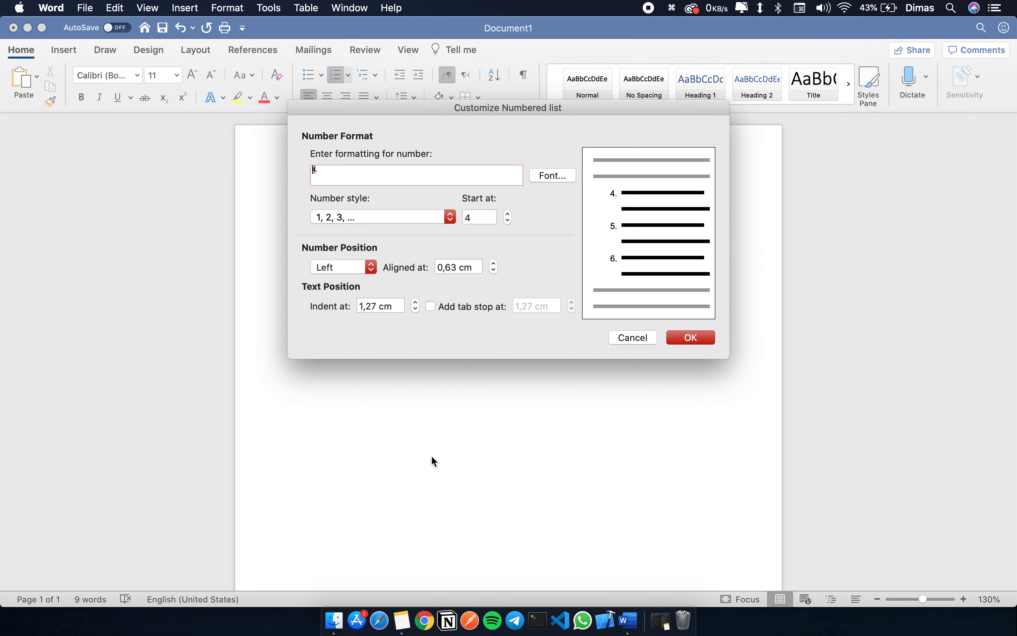
click(358, 220)
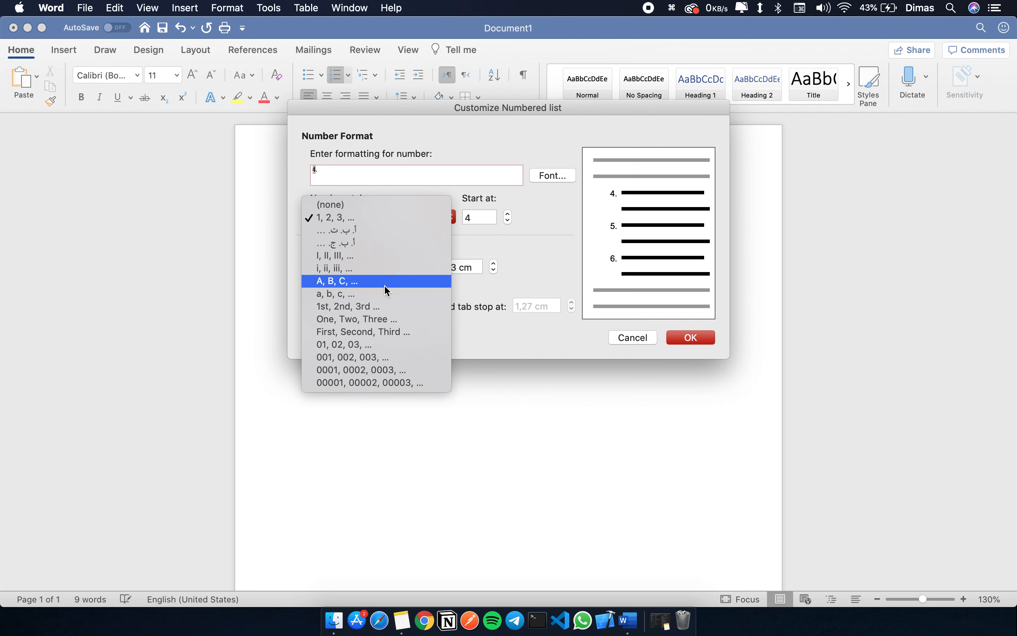
click(387, 253)
click(371, 219)
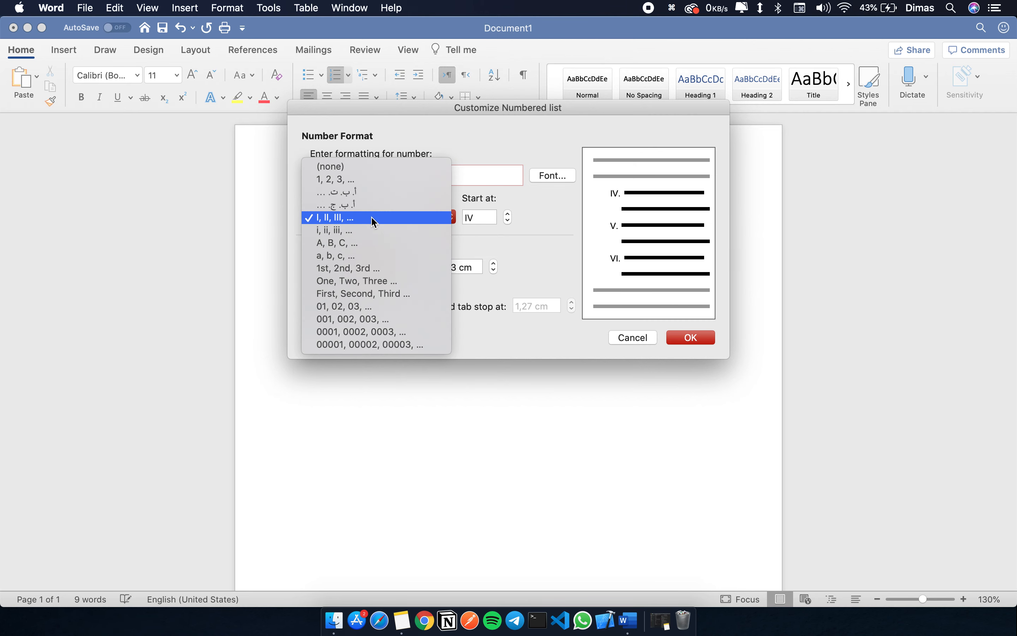
click(365, 177)
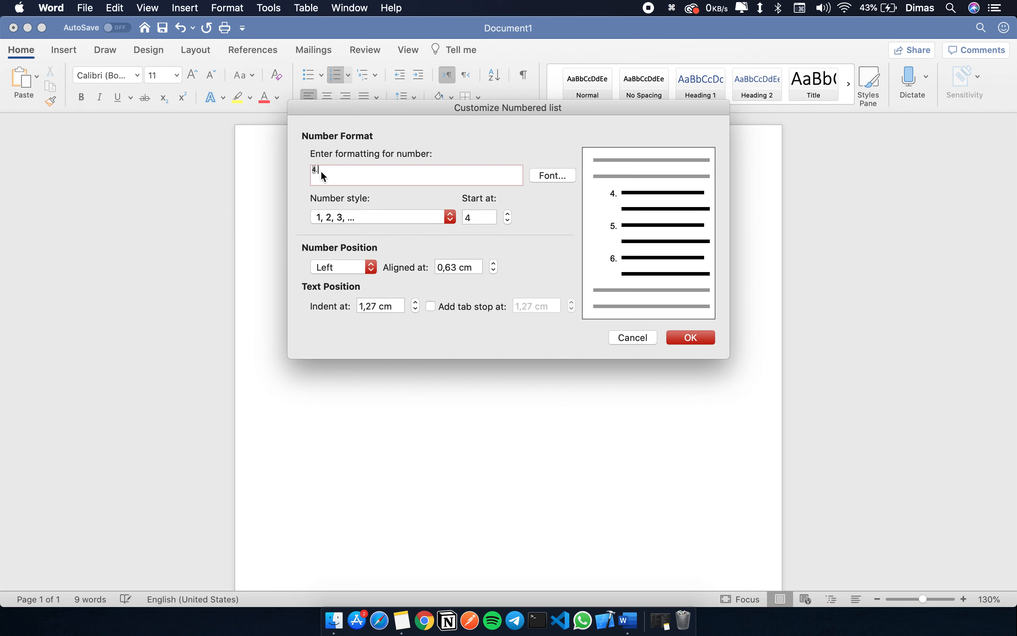
Try a number format without the period that starts at 1, and cancel the definition
key(BackSpace)
double_click(479, 218)
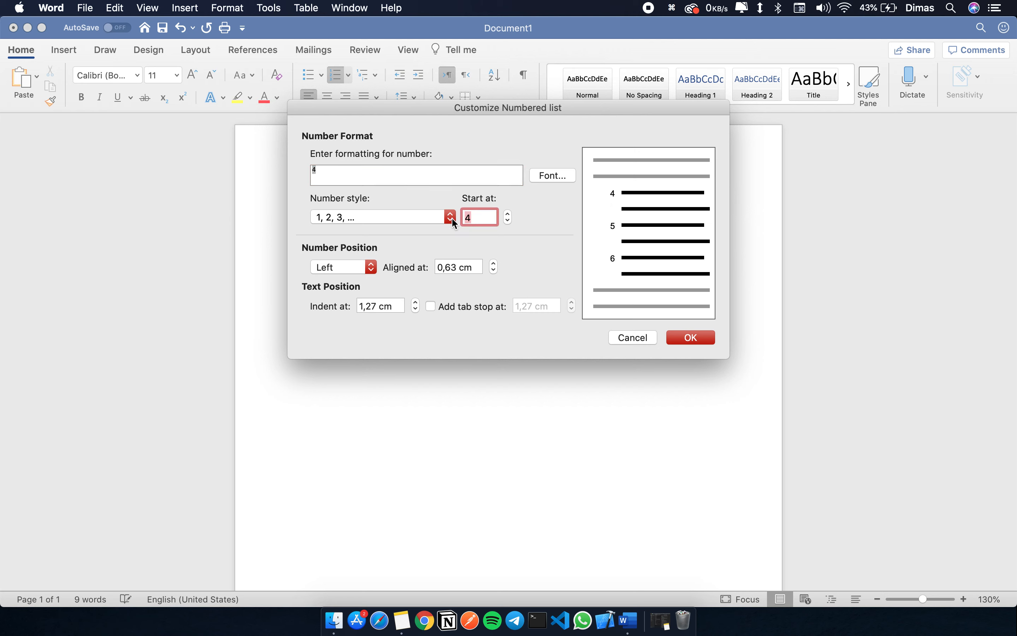
text(1)
click(391, 306)
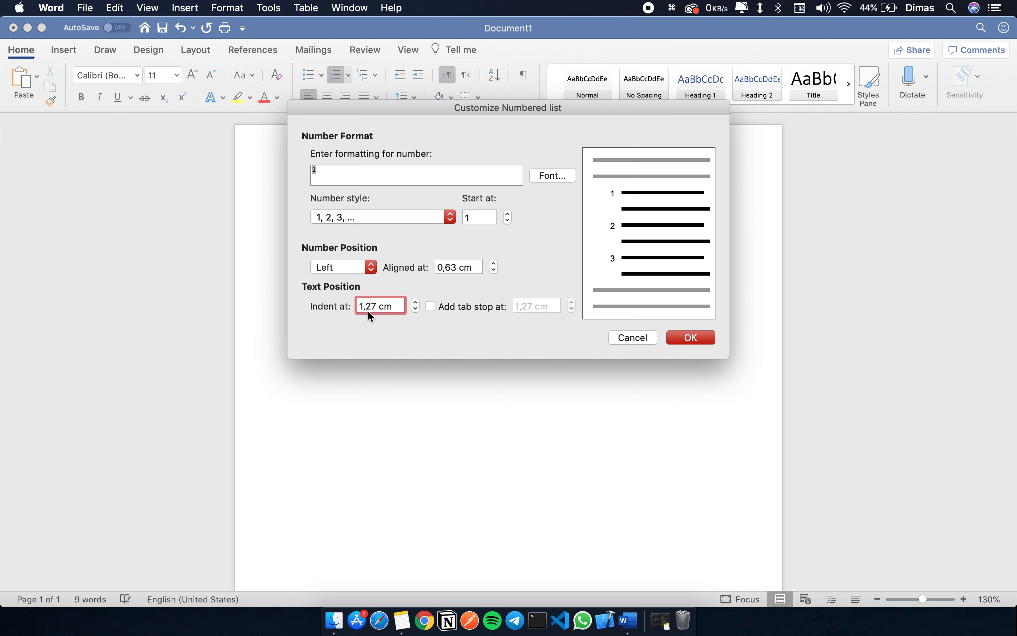
drag(376, 306, 363, 307)
click(646, 338)
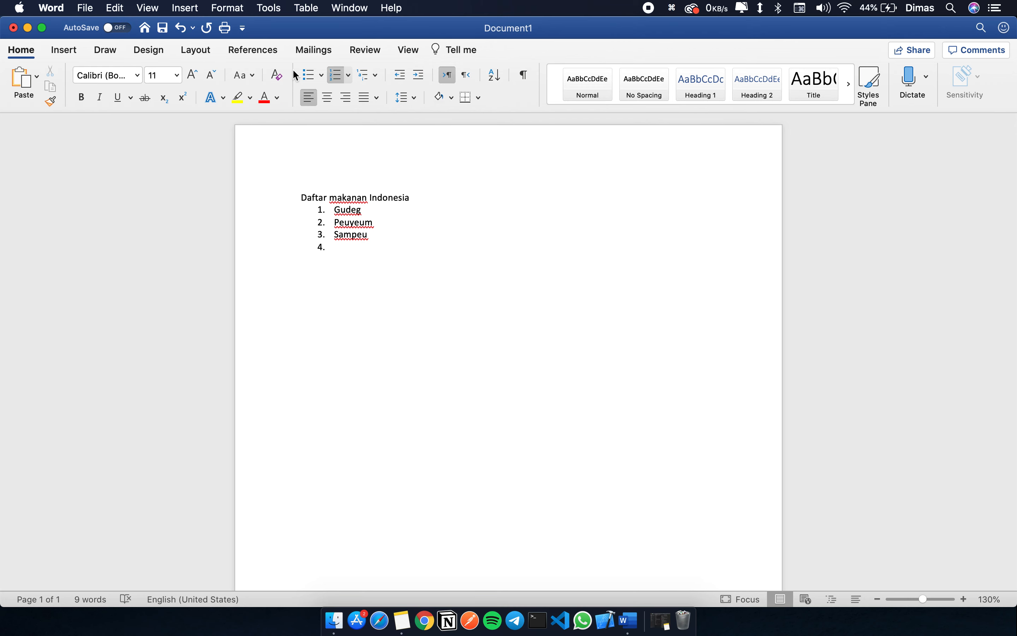
Show the ruler in the document view
click(407, 51)
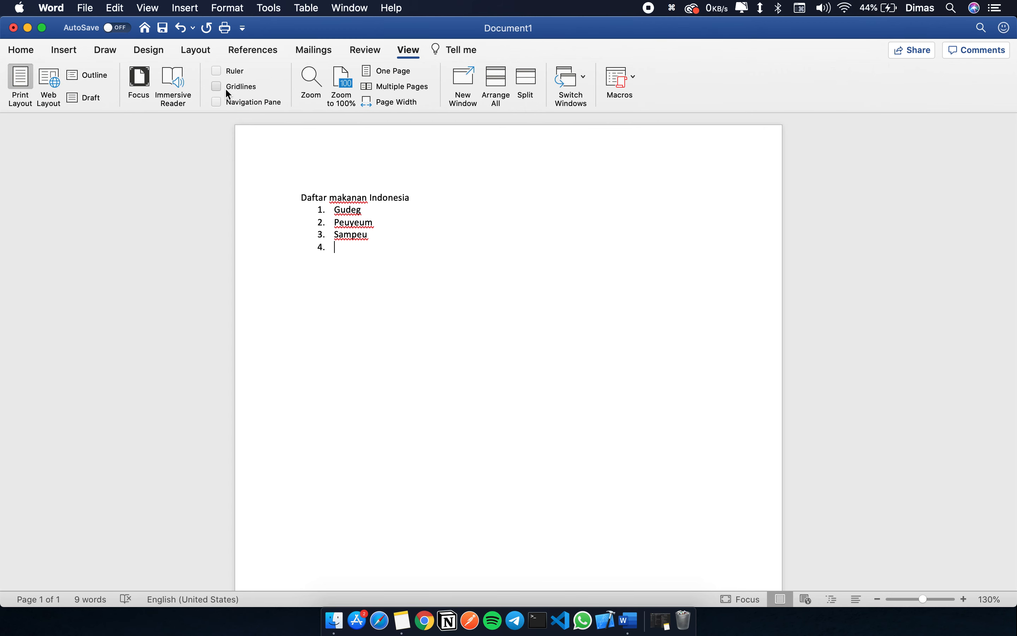
click(216, 71)
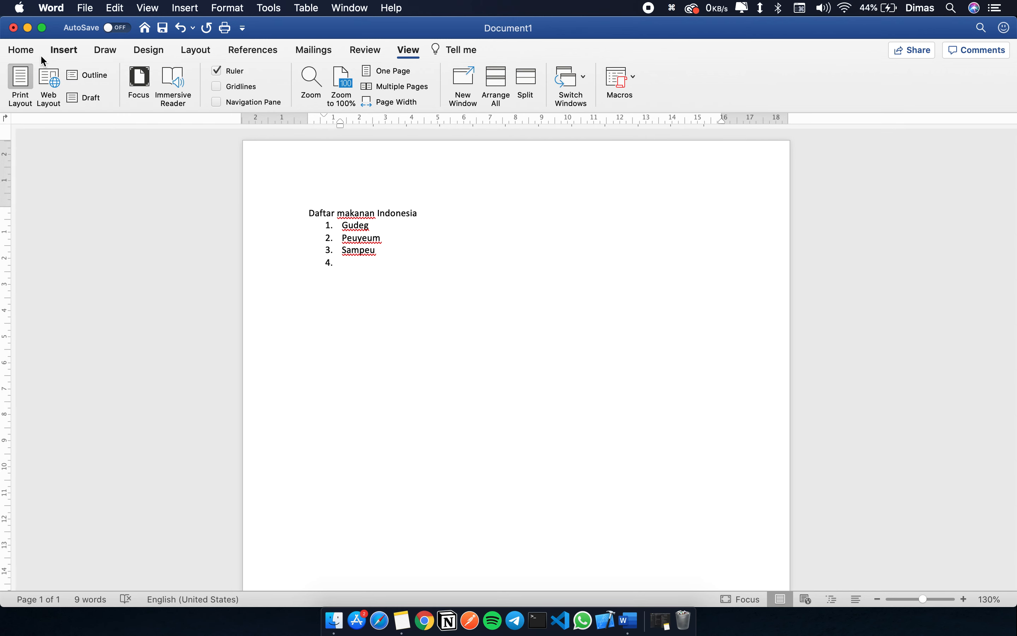
click(23, 52)
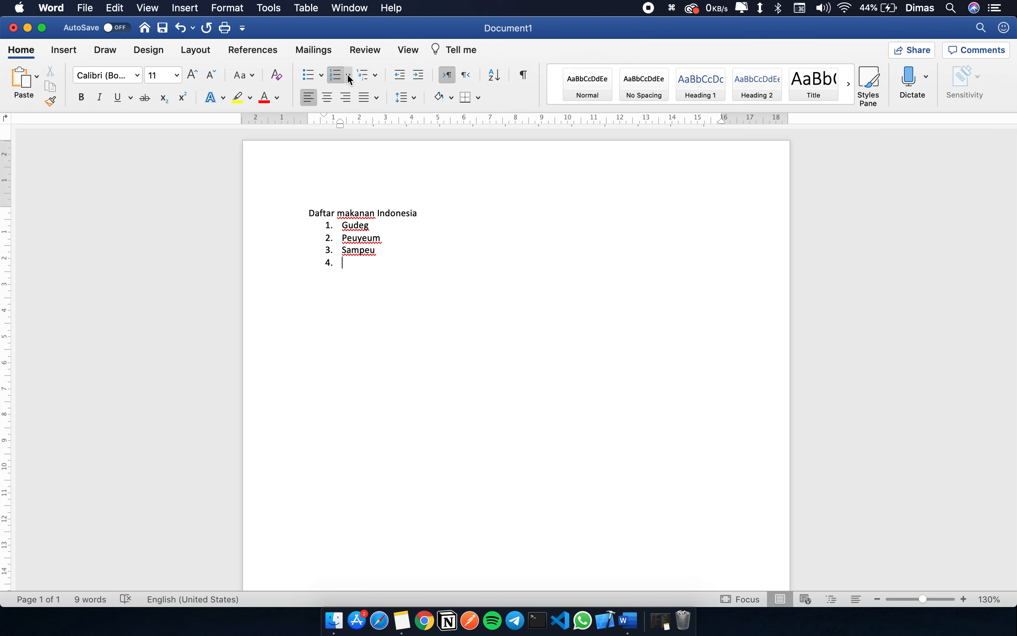
Begin a new number format for the food list with its start value set to 1
click(349, 75)
click(424, 455)
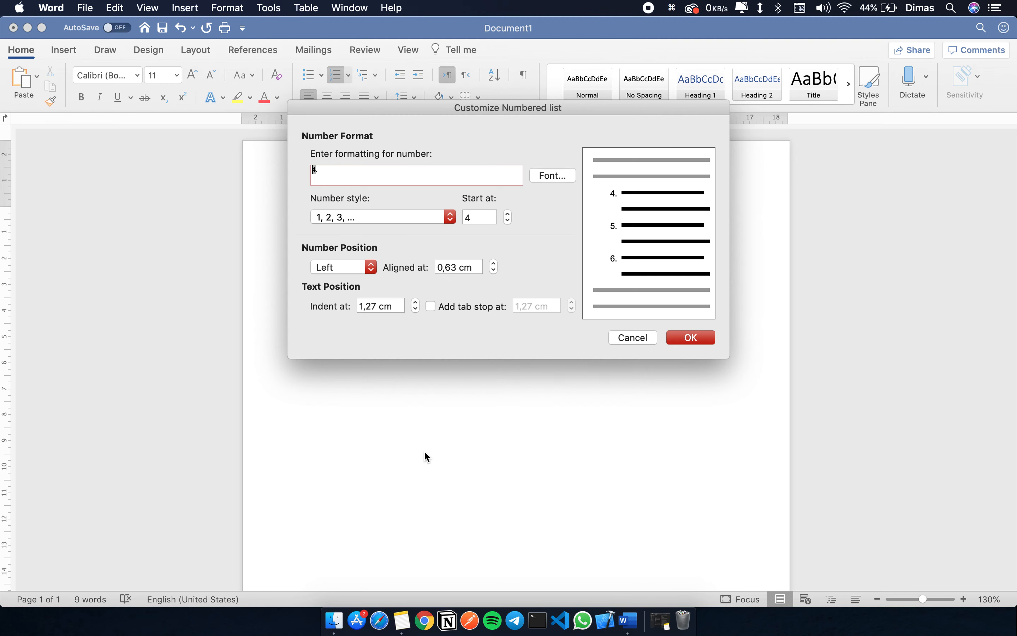
double_click(477, 217)
text(1)
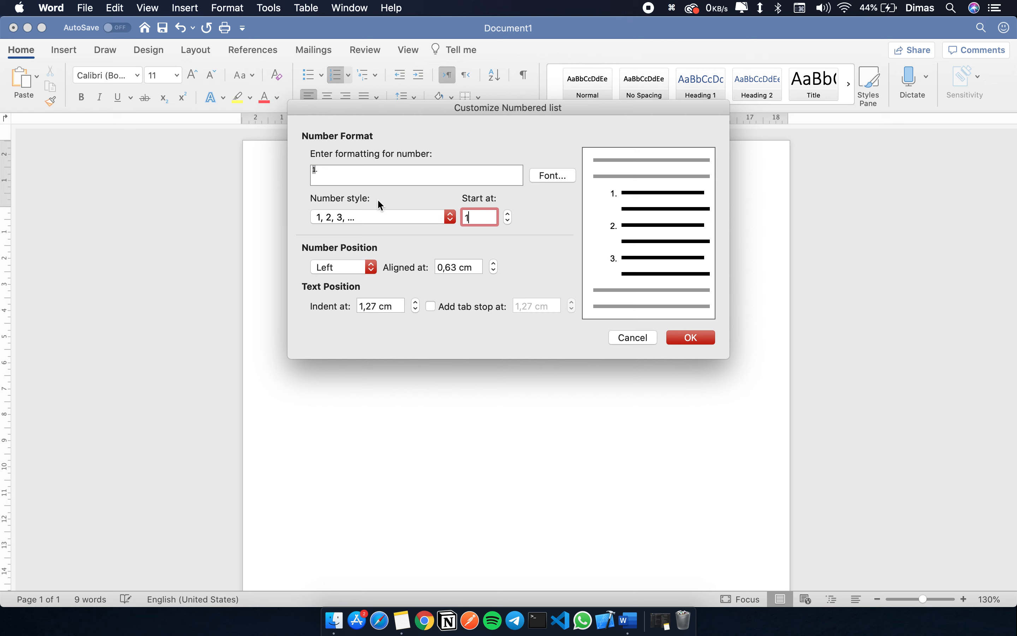
Try the text HALO DUNIA as a prefix before the number in the format and remove it again
click(316, 169)
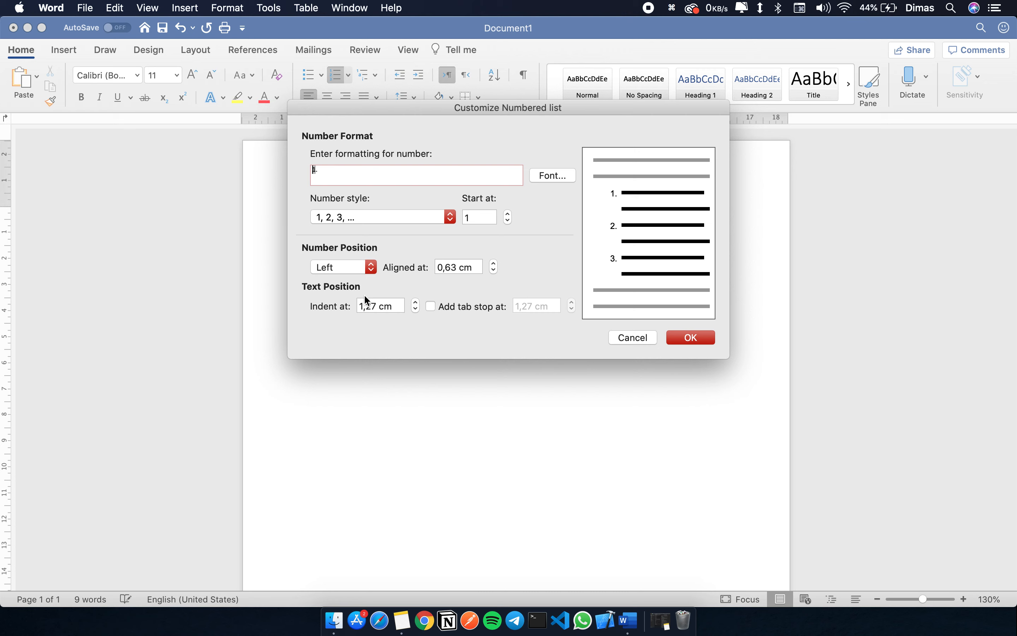
text(1.)
key(BackSpace)
key(BackSpace)
text(HALO DUNIA)
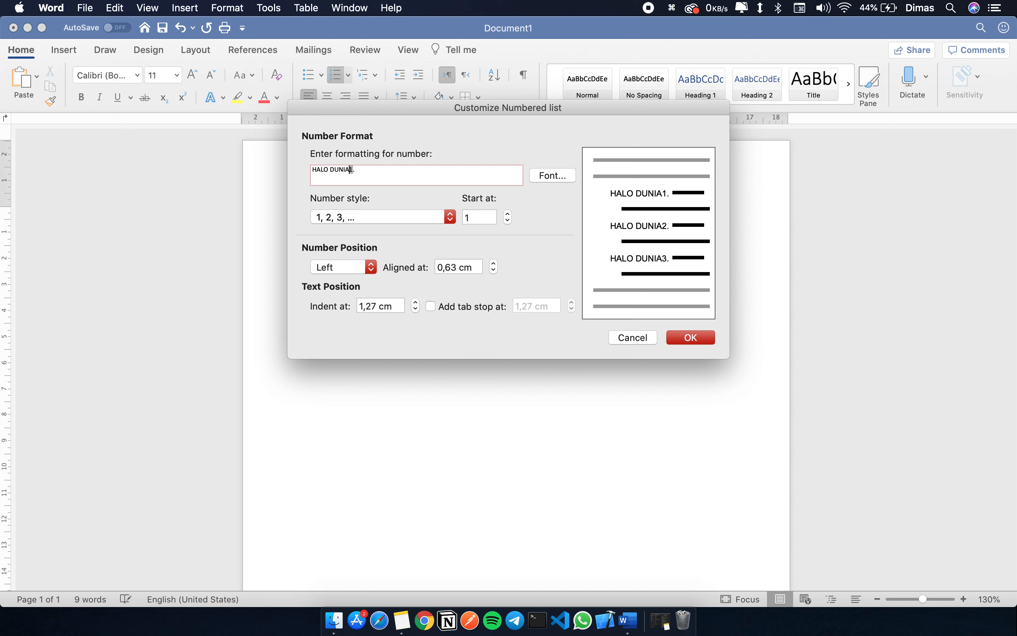
key(BackSpace)
key(BackSpace)
key(BackSpace)
key(BackSpace)
key(BackSpace)
key(BackSpace)
key(BackSpace)
key(BackSpace)
key(BackSpace)
key(BackSpace)
key(BackSpace)
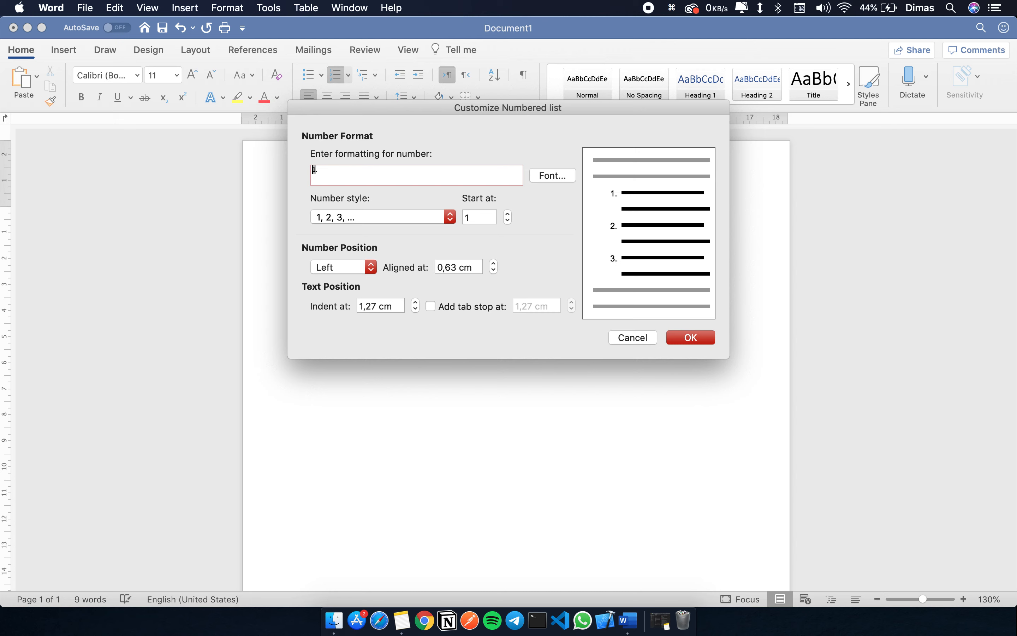
Remove the period after the number in the format and set the text indent to 2 cm
key(Right)
key(BackSpace)
click(377, 307)
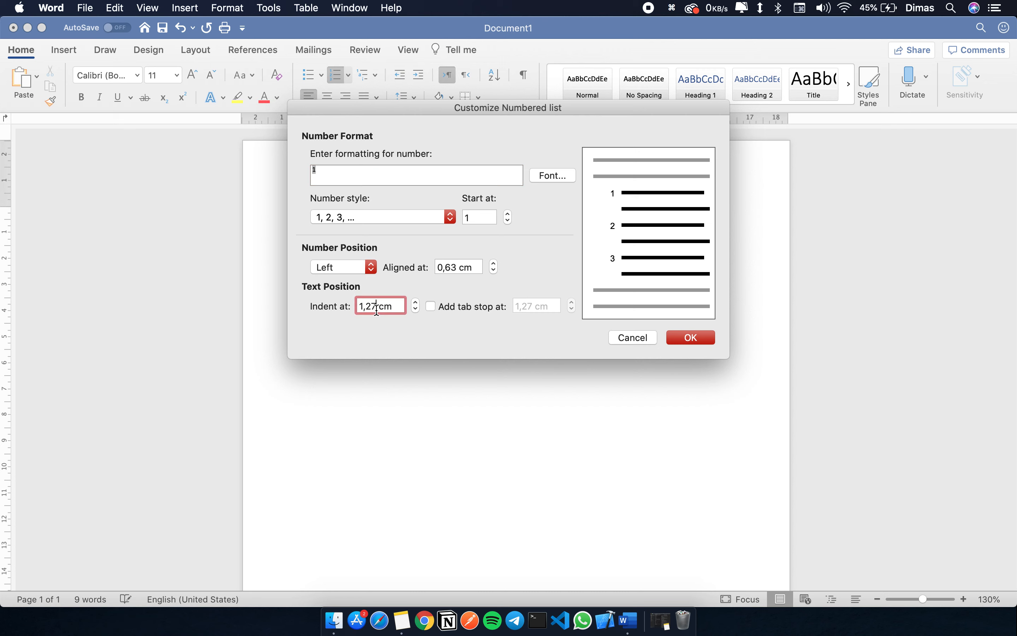
key(BackSpace)
key(BackSpace)
key(BackSpace)
text(,27)
key(BackSpace)
key(BackSpace)
key(BackSpace)
key(BackSpace)
text(2)
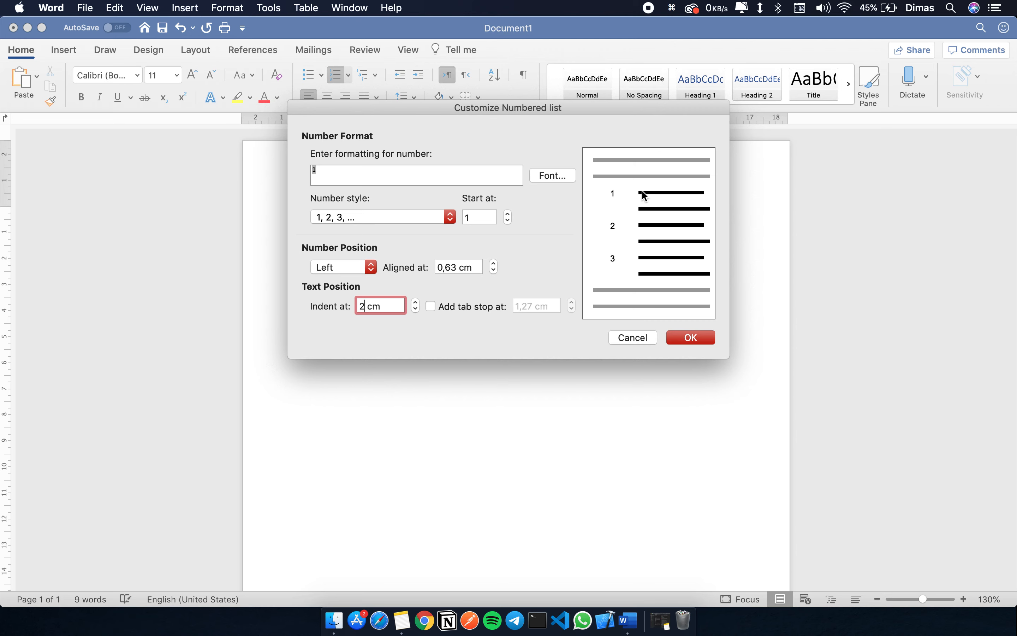
Apply the edited number format to the food list and undo it again
click(682, 338)
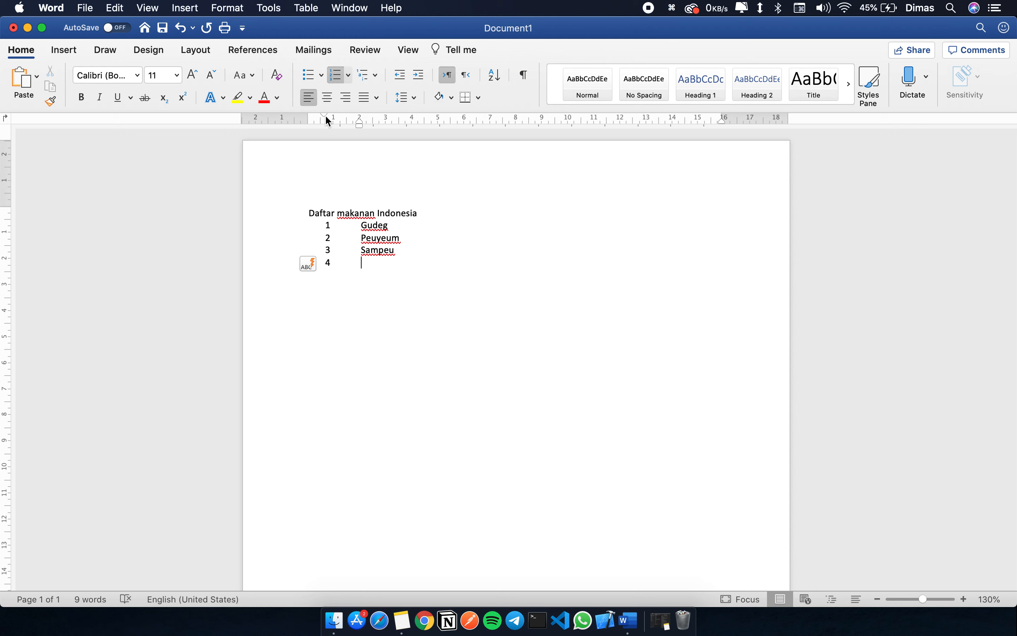
click(327, 228)
key(super+z)
Define a new number format for the food list with the numbers aligned at 1 cm
click(349, 76)
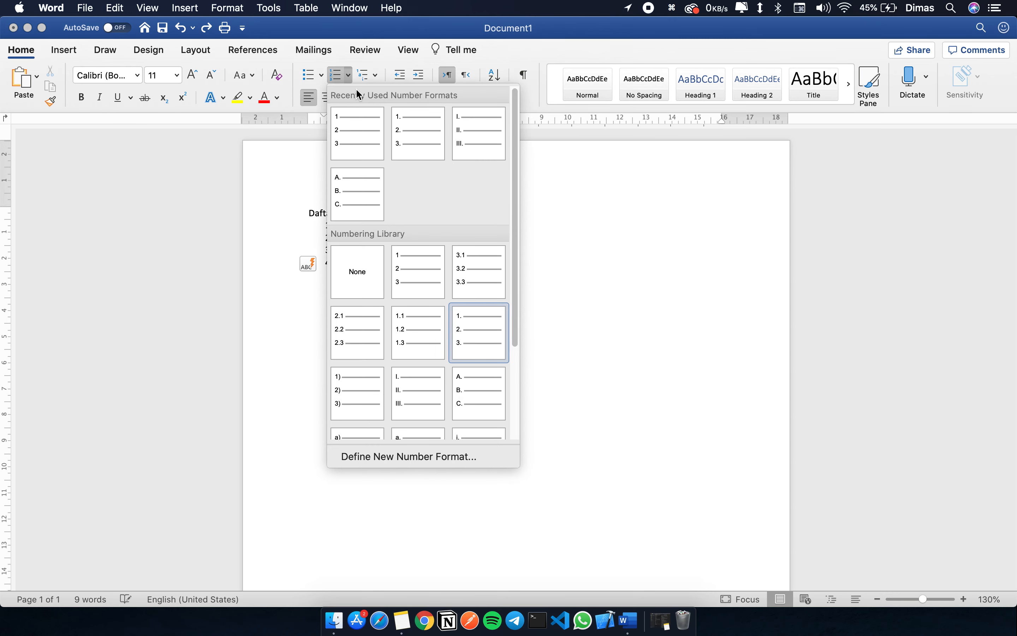
click(431, 458)
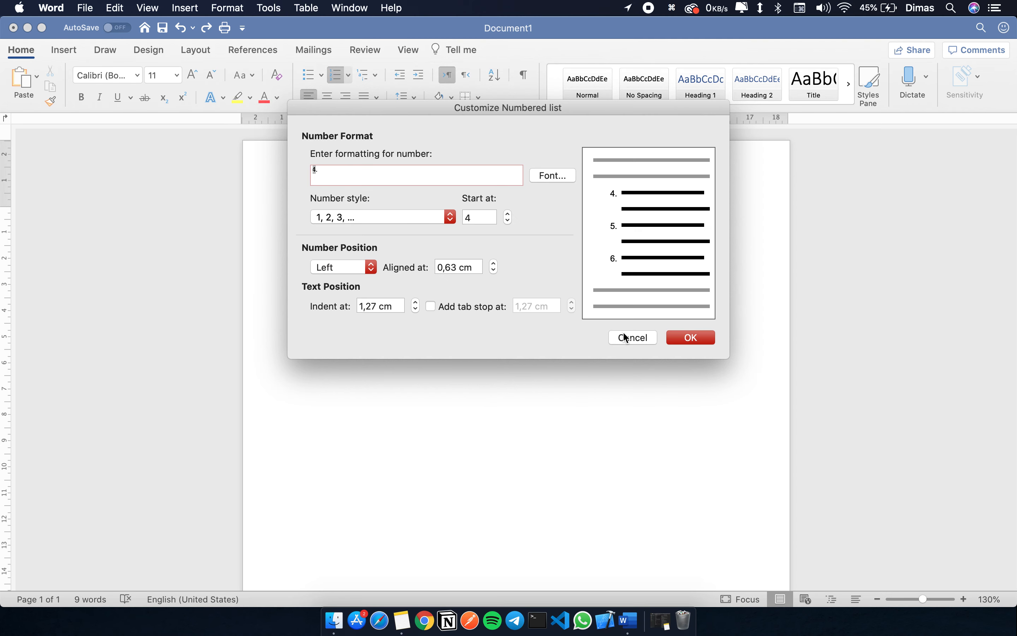
click(472, 268)
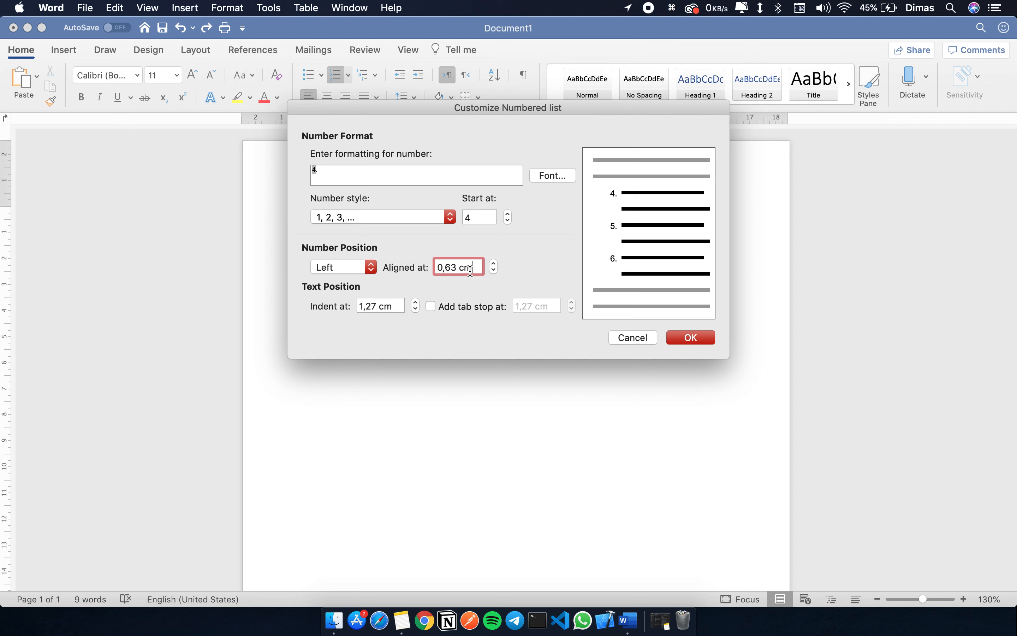
key(BackSpace)
key(BackSpace)
key(BackSpace)
key(BackSpace)
text(1)
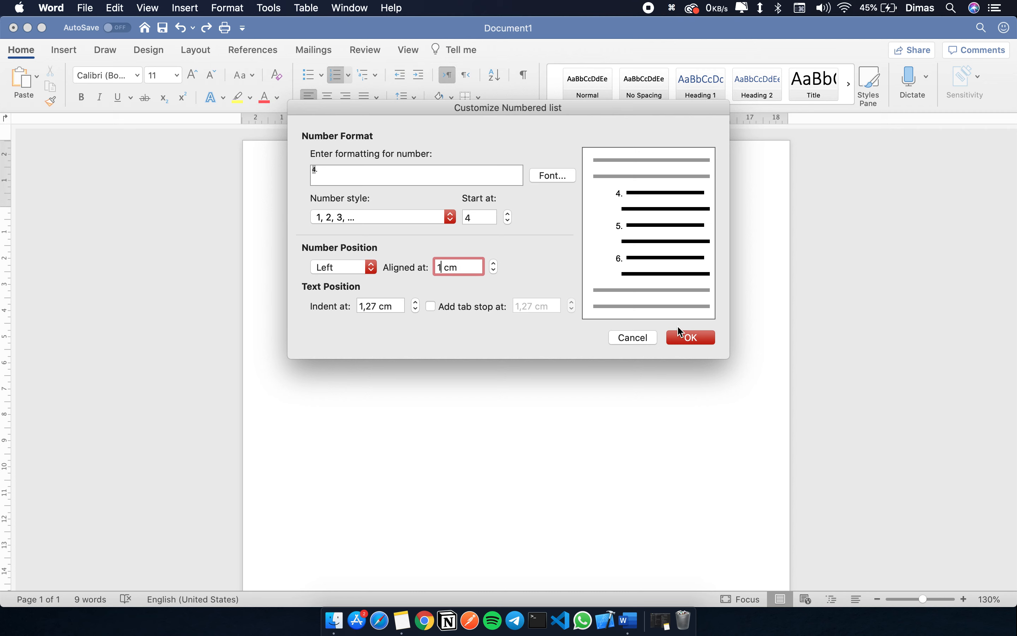
click(706, 339)
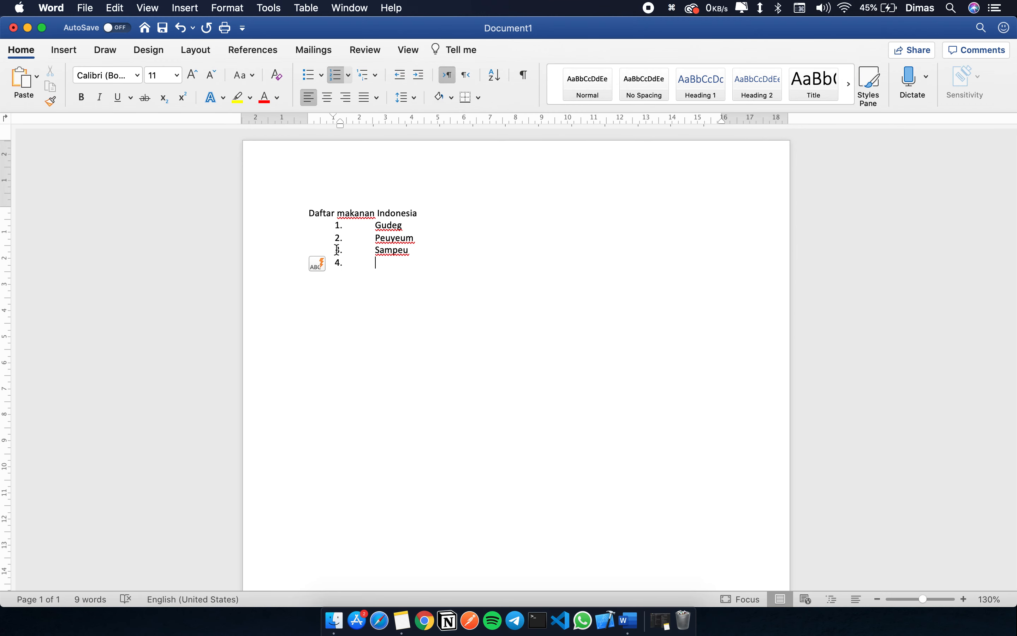
Remove the empty fourth item from the numbered food list
mouse_move(332, 115)
mouse_down()
mouse_move(301, 115)
mouse_move(331, 116)
mouse_up()
key(BackSpace)
key(BackSpace)
key(BackSpace)
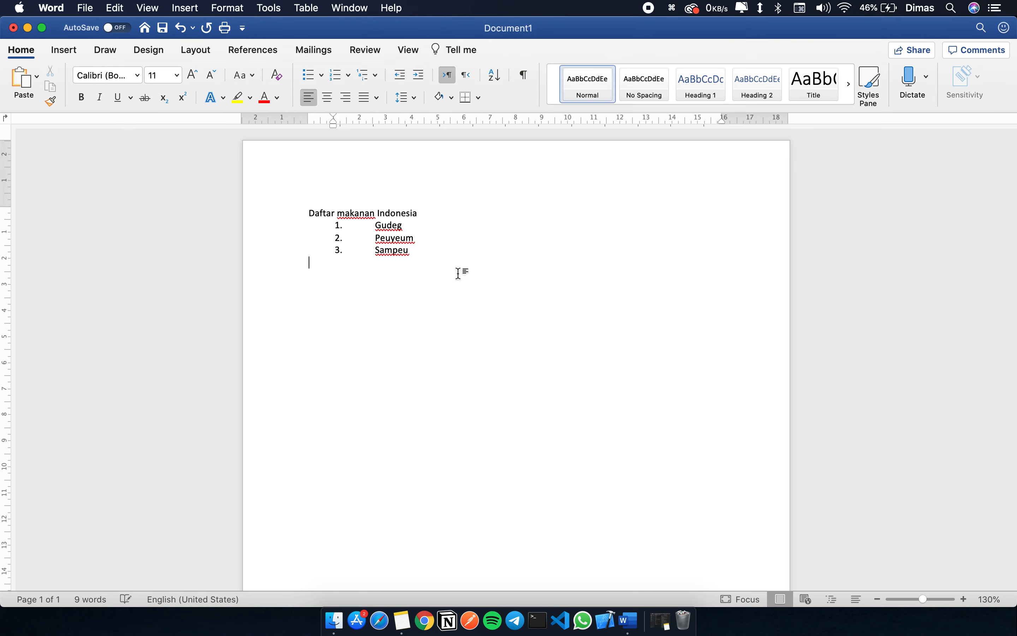
Set the hanging indent of the three food items to 2 cm on the ruler
drag(423, 252, 321, 227)
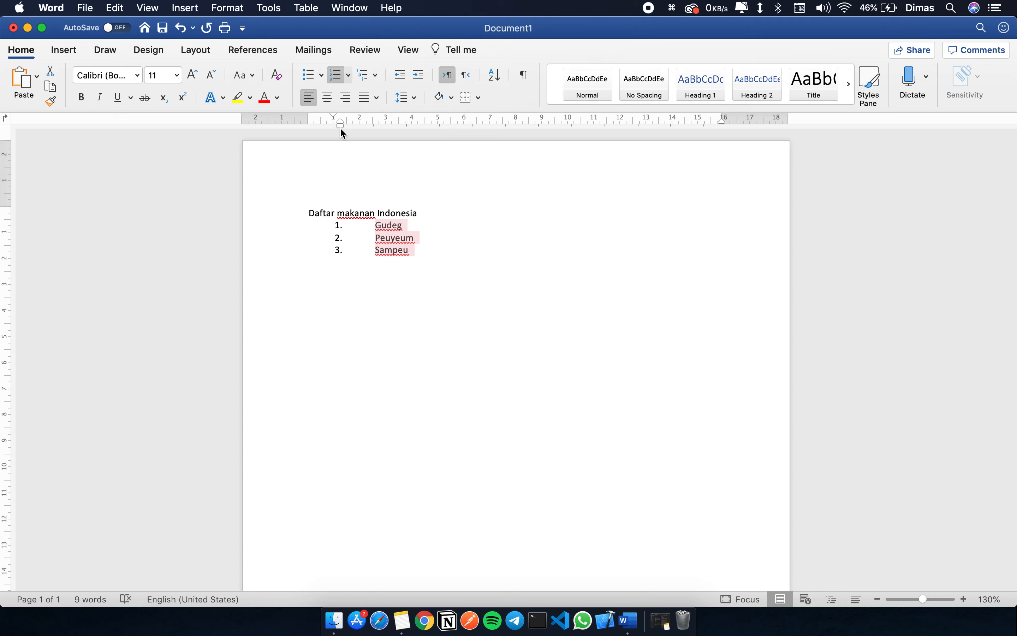
mouse_move(341, 128)
mouse_down()
mouse_move(361, 128)
mouse_move(352, 114)
mouse_move(334, 117)
mouse_up()
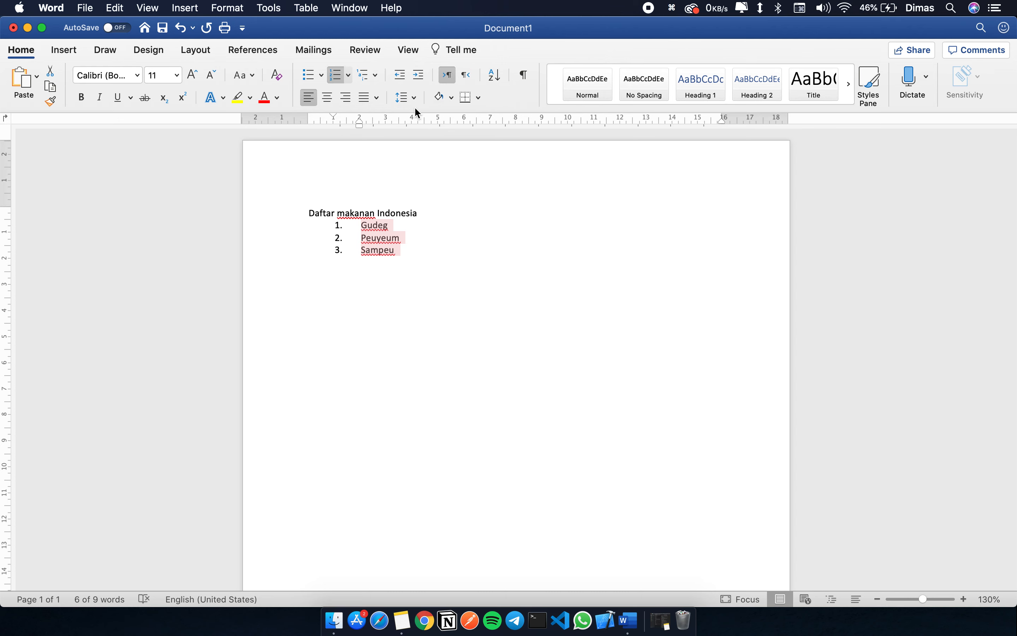
click(410, 247)
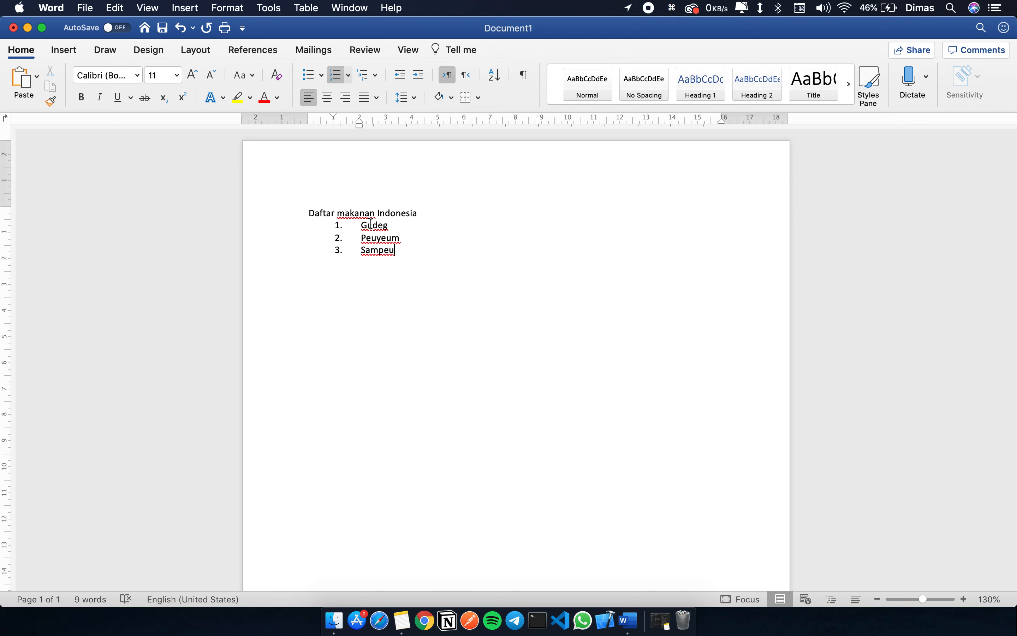
key(Return)
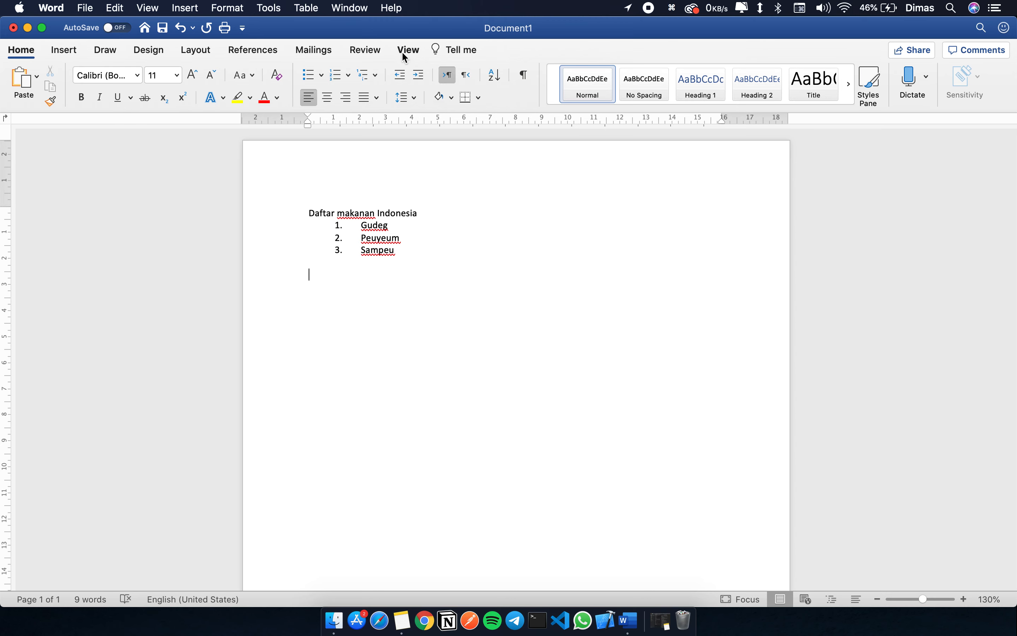
click(368, 80)
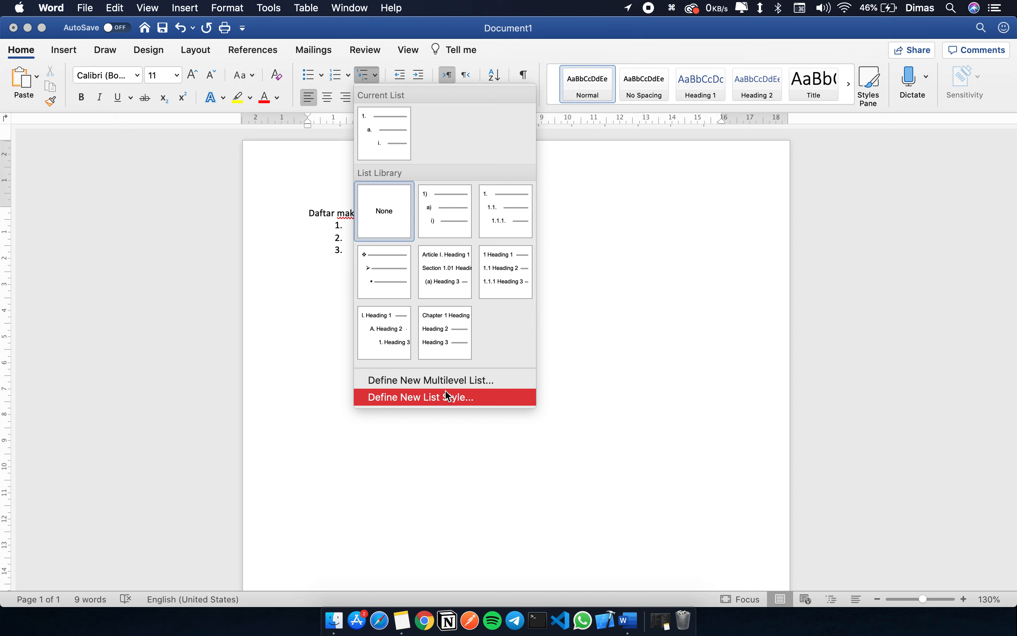
click(312, 332)
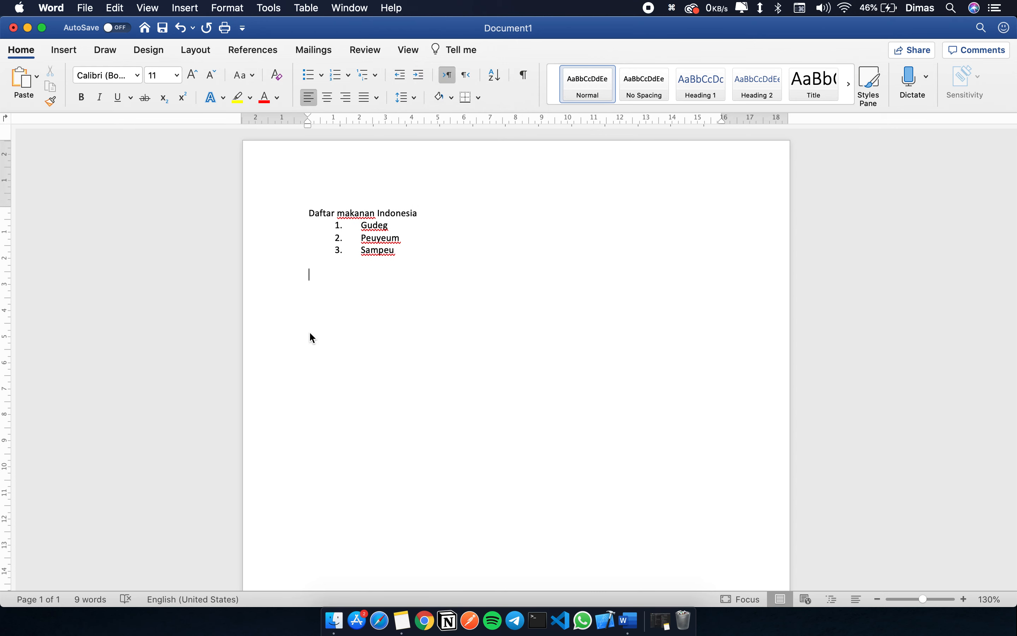
Add Opor after Sampeu in the numbered list and demote it to a second-level sub-item
click(411, 252)
key(Return)
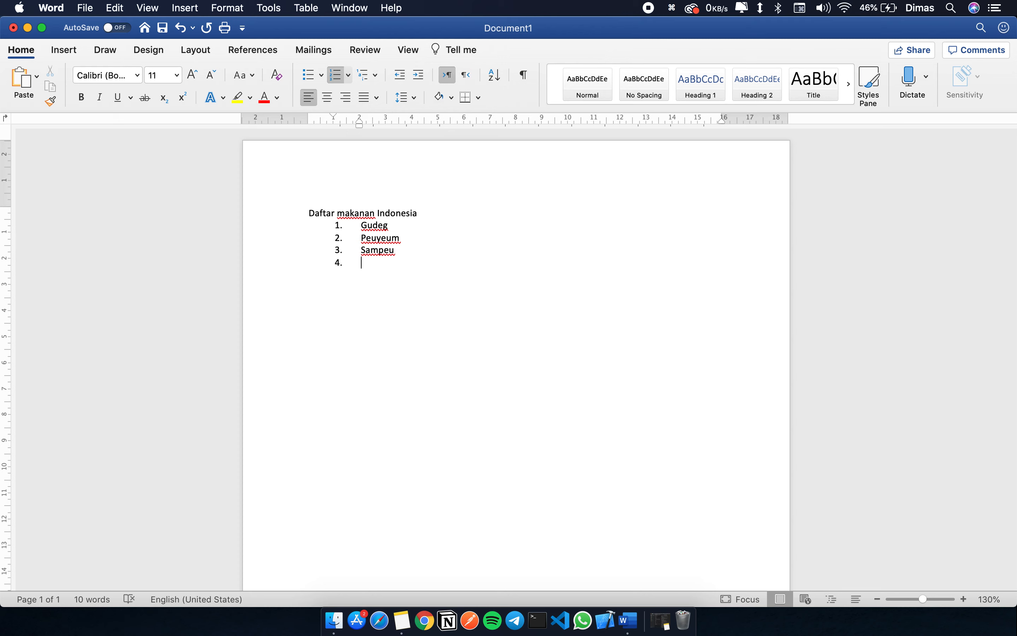
text(Opo)
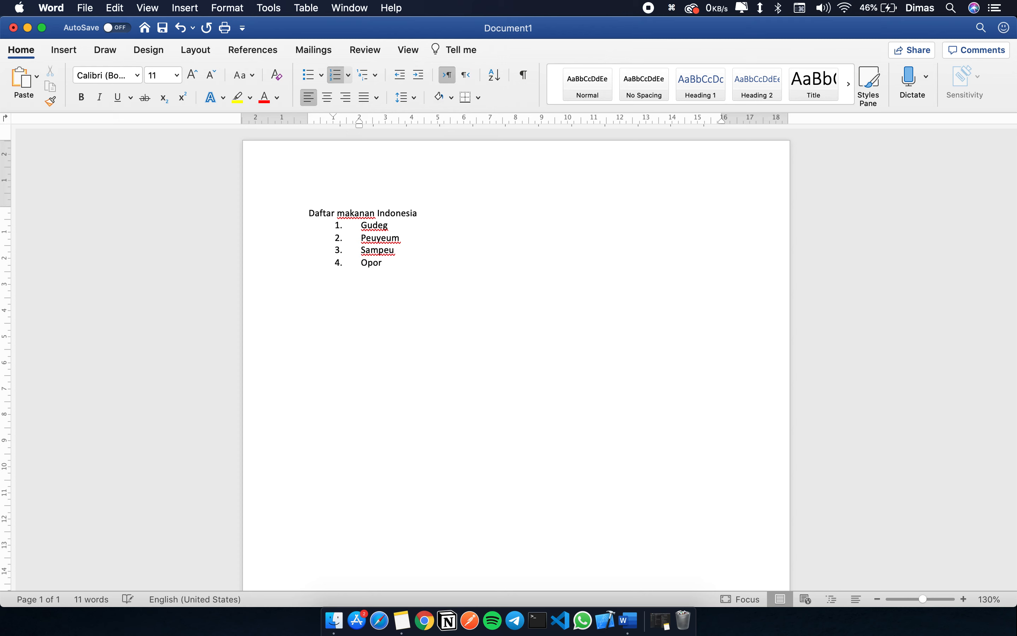
text(r)
key(Tab)
key(super+Left)
key(Tab)
key(super+z)
key(Tab)
drag(400, 263, 364, 264)
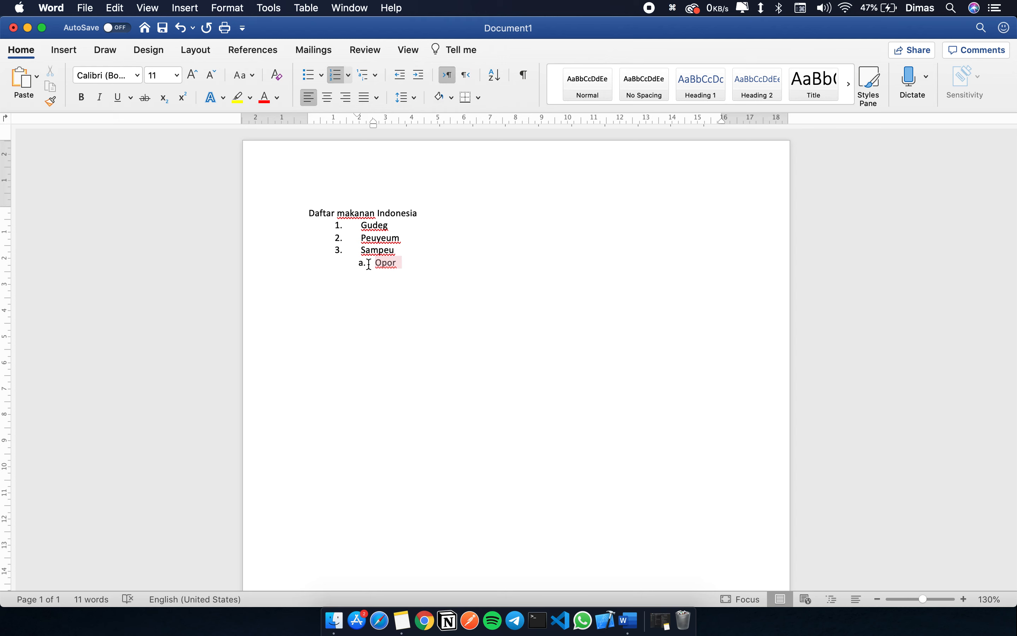
click(335, 252)
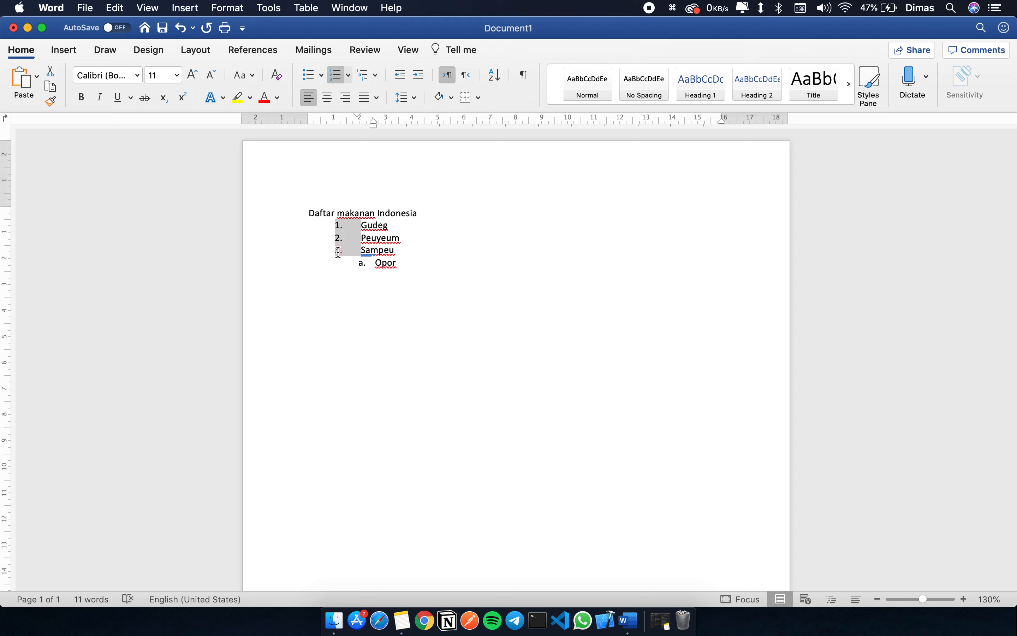
click(379, 248)
drag(411, 265, 363, 268)
Add ayam below Opor and demote it to a third-level sub-item
click(405, 269)
key(Return)
text(ayam)
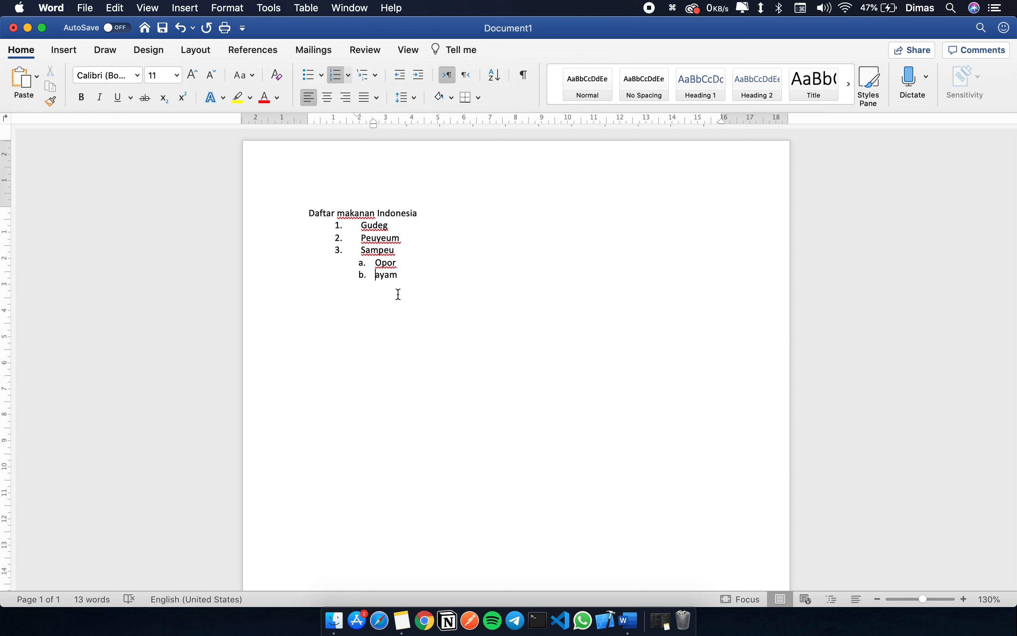
key(Tab)
click(397, 276)
drag(361, 249, 443, 274)
click(380, 253)
Start a multilevel list in the 1) a) i) style below the food list, with halo as the first item
click(454, 280)
click(428, 284)
click(414, 289)
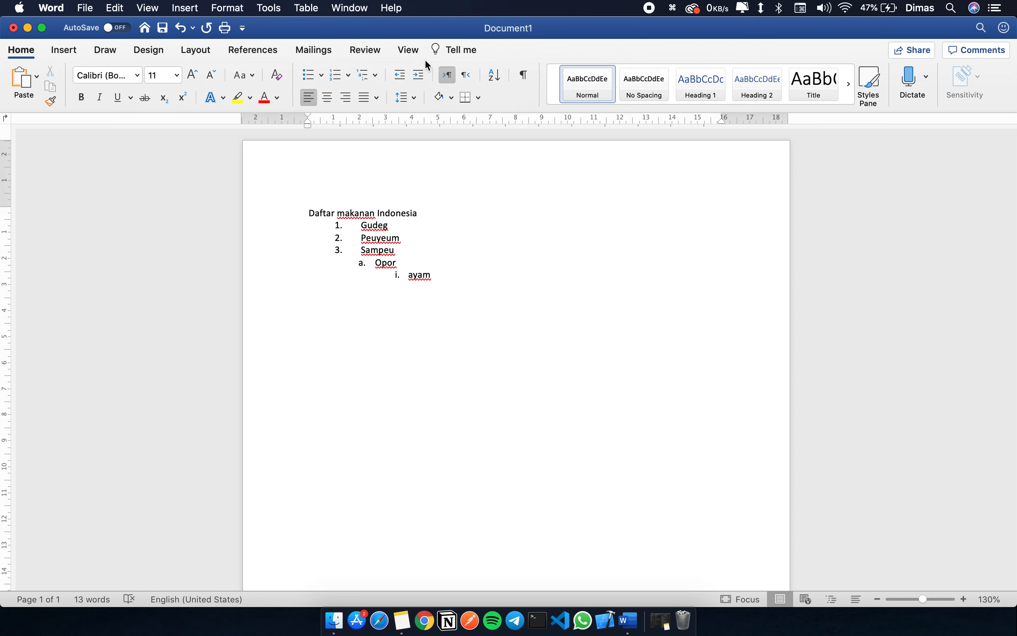
click(370, 79)
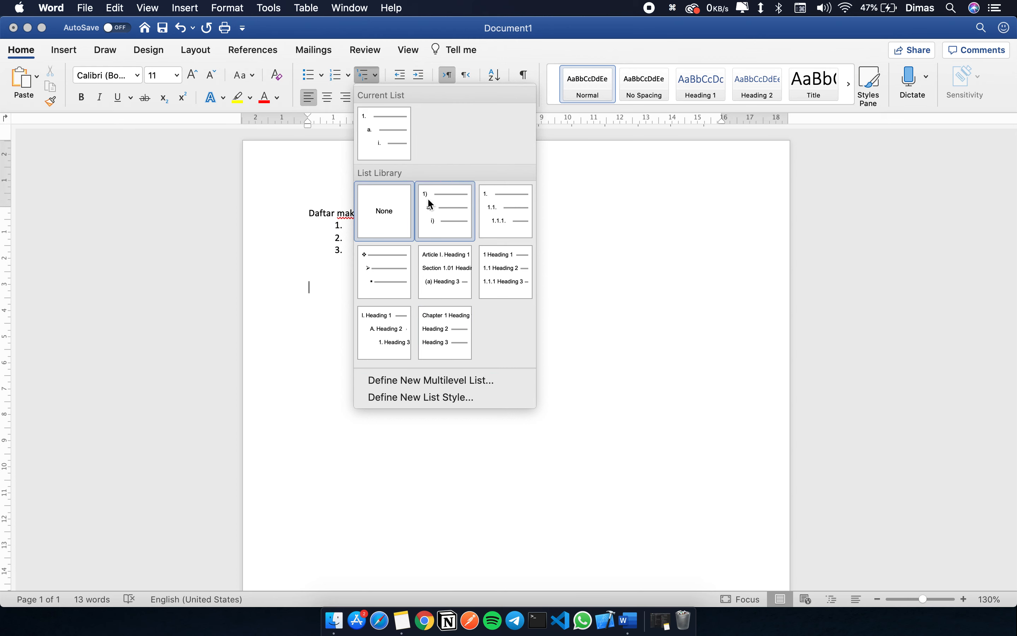
click(439, 214)
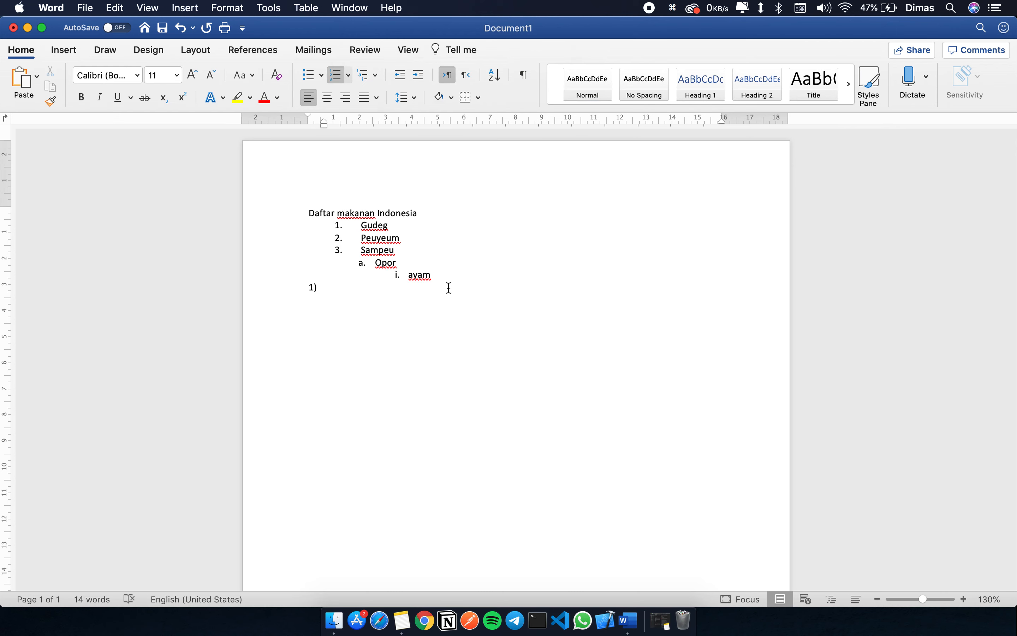
text(halo)
key(Return)
Add dunia as a second-level item under halo and a person's name as a third-level item
key(Tab)
click(374, 76)
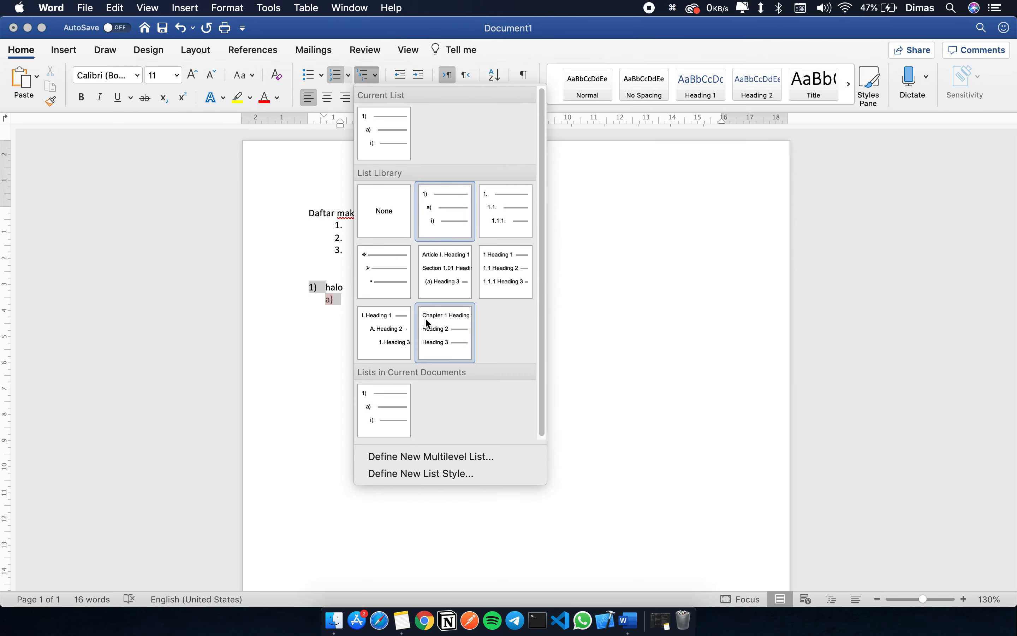
click(344, 313)
text(dunia)
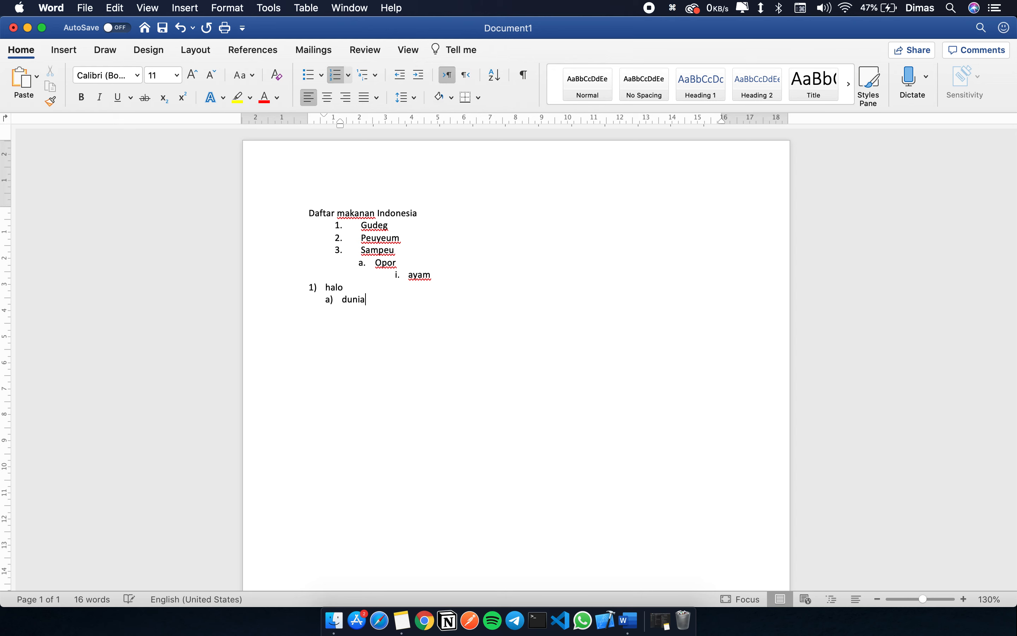
key(Return)
key(Tab)
text(dimas)
key(Return)
key(BackSpace)
Begin defining a new multilevel list for the three items starting with halo, and remove the parenthesis from the level 1 number format
drag(403, 314, 287, 288)
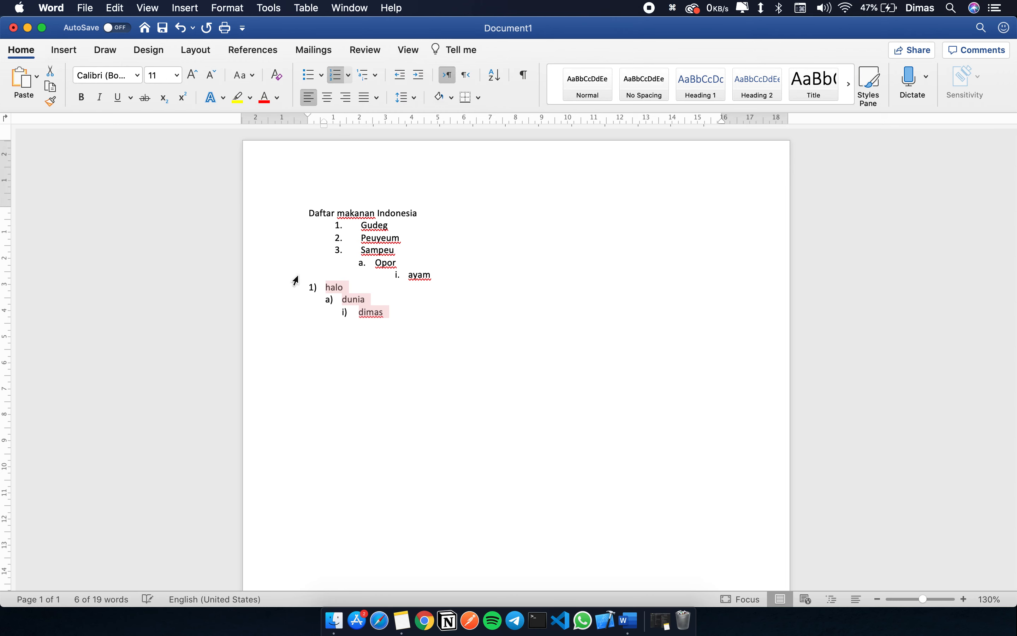
click(375, 76)
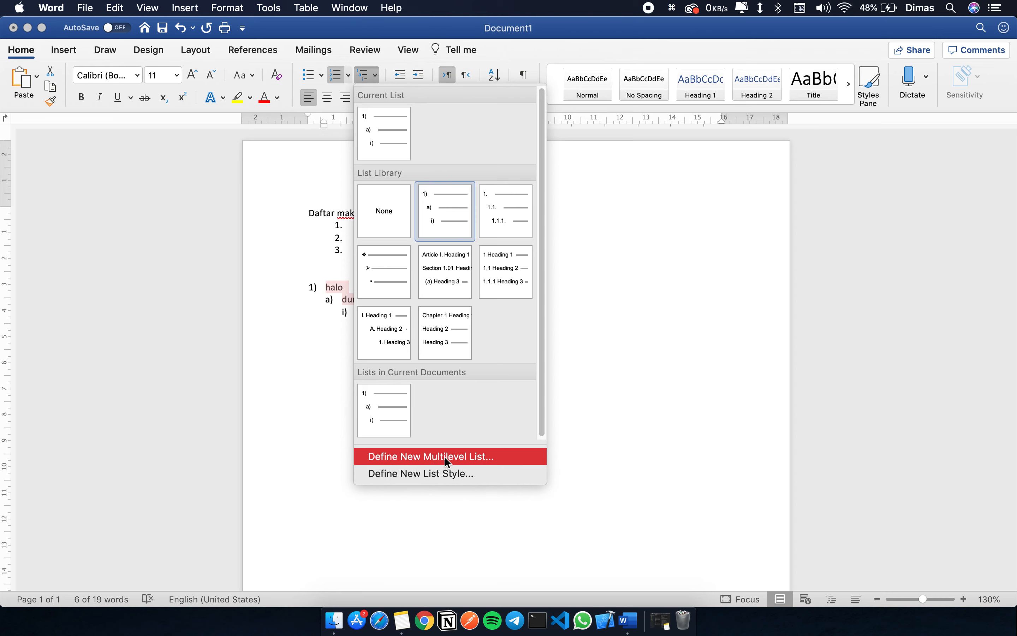
click(407, 461)
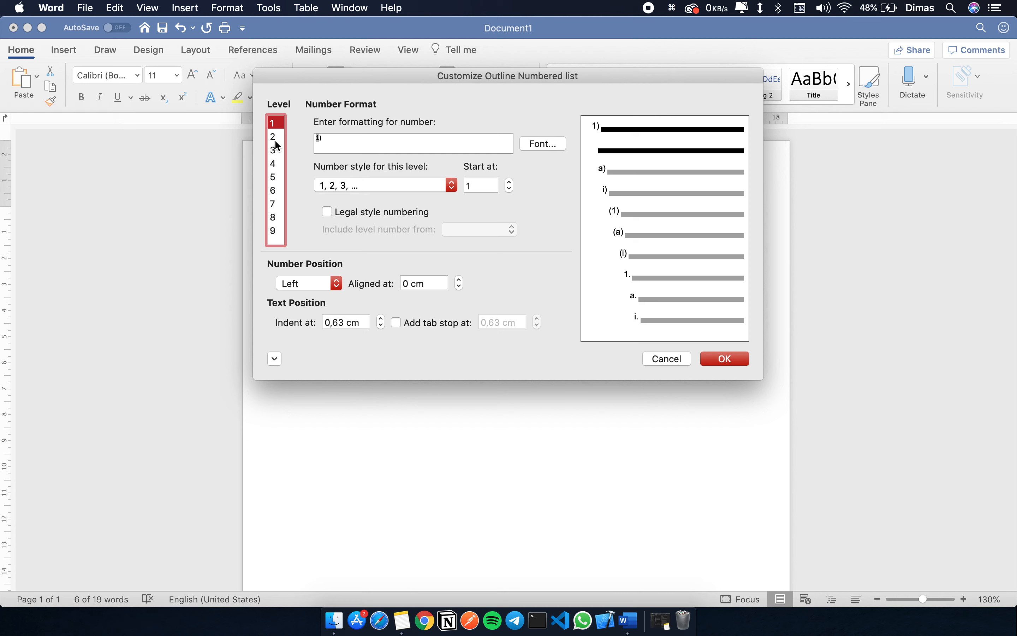
click(317, 137)
key(Right)
key(Right)
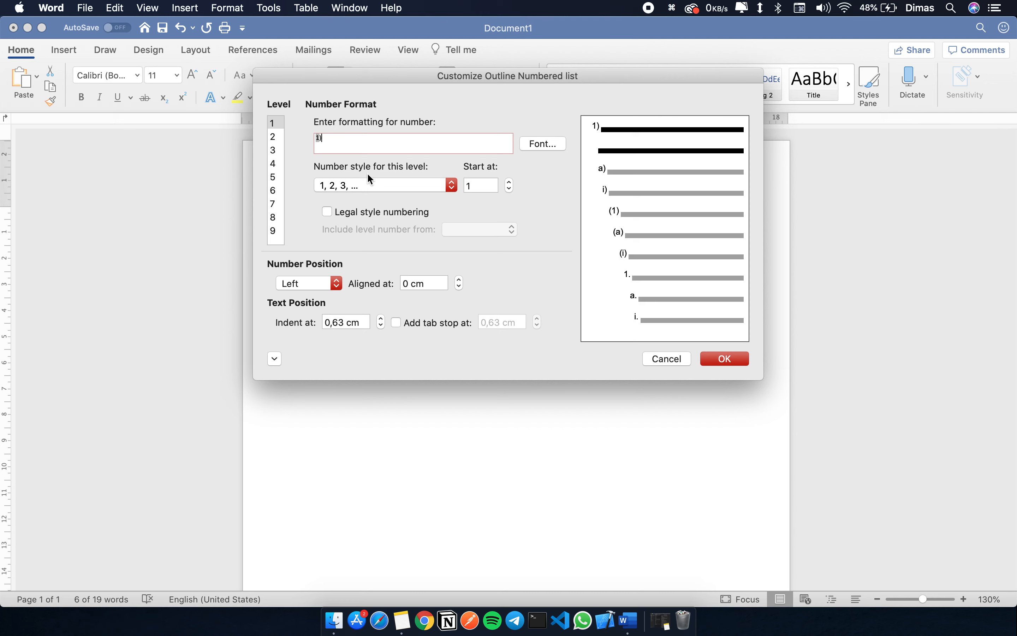
key(BackSpace)
text(.)
Set level 2 to the number style 1, 2, 3, … and its number format to 1.1 without the parenthesis
click(275, 137)
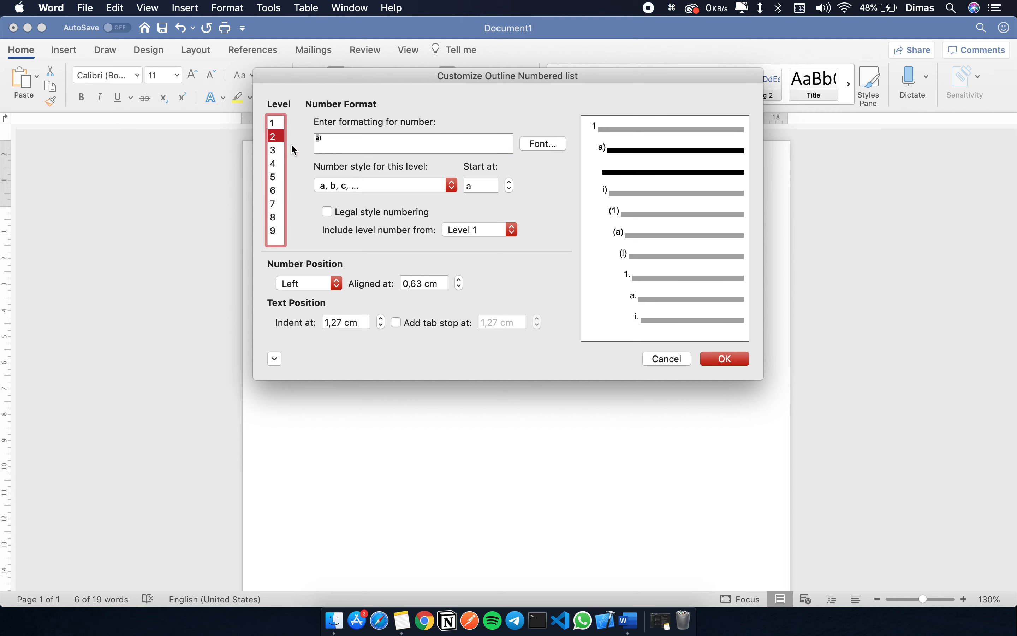
click(338, 146)
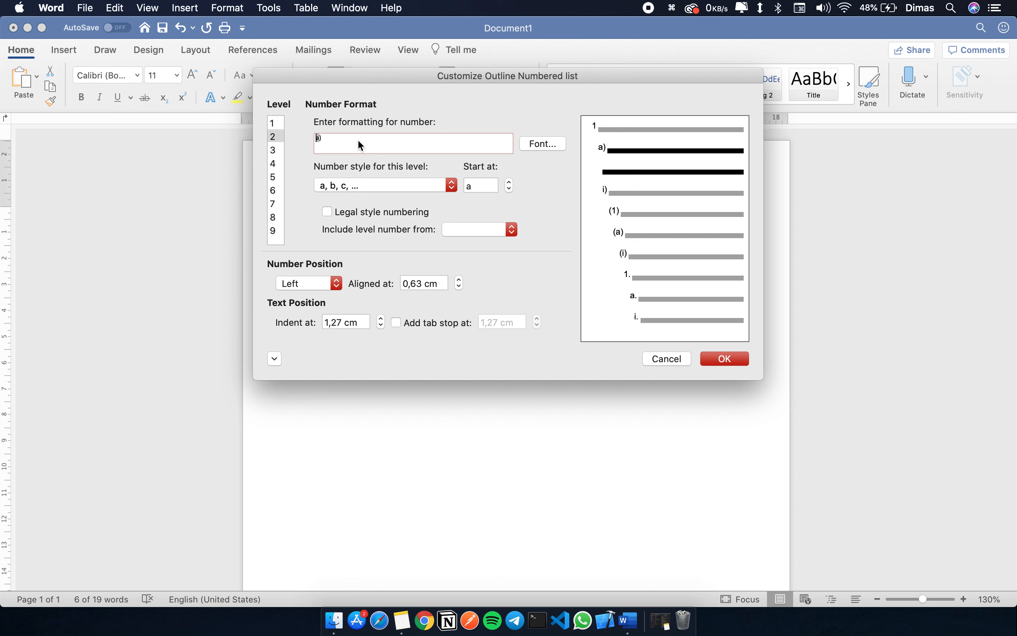
click(385, 184)
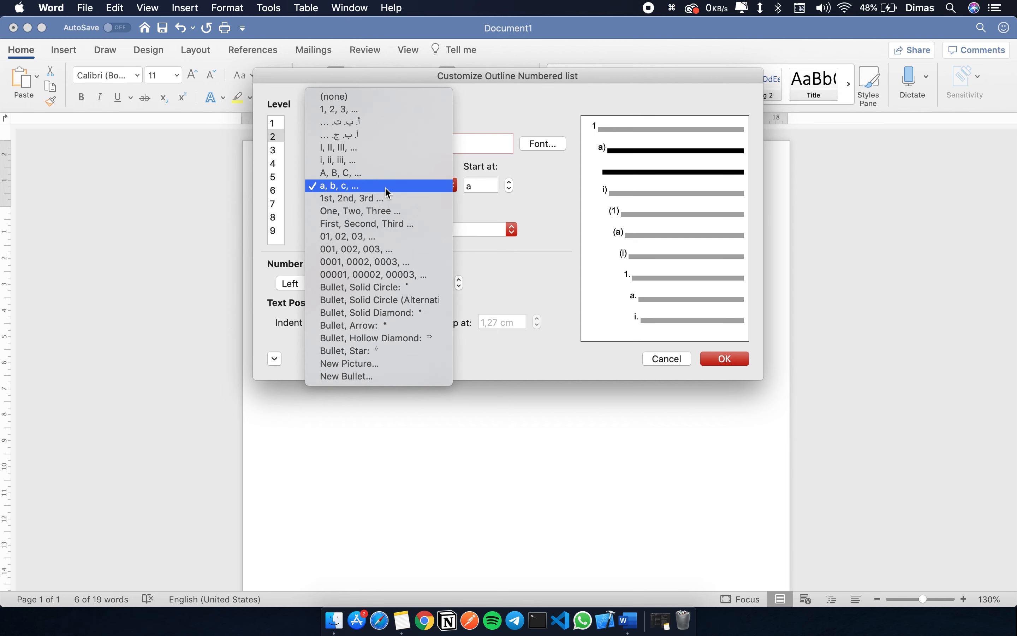
click(383, 110)
key(BackSpace)
key(Left)
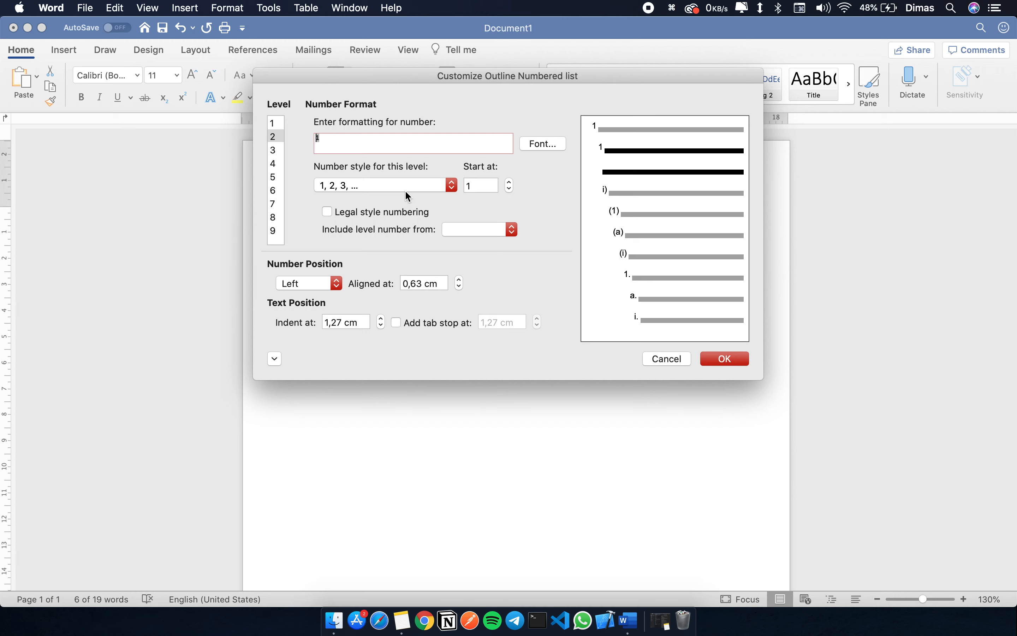
text(1.1)
Set level 3 to the number style 1, 2, 3, … with the number format 1.1.1, and apply the custom multilevel list
click(273, 151)
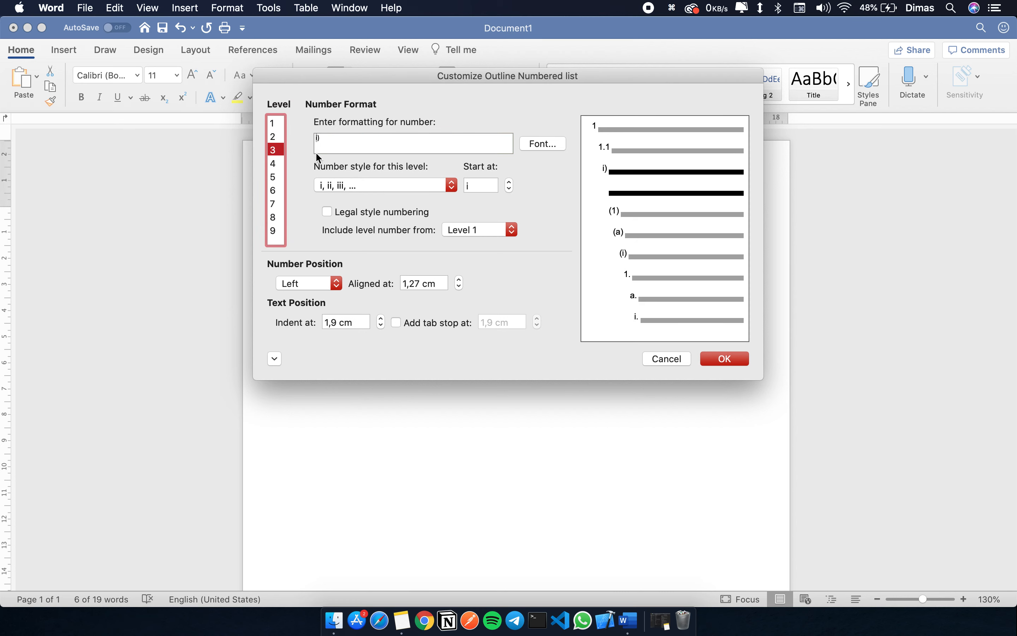
click(321, 141)
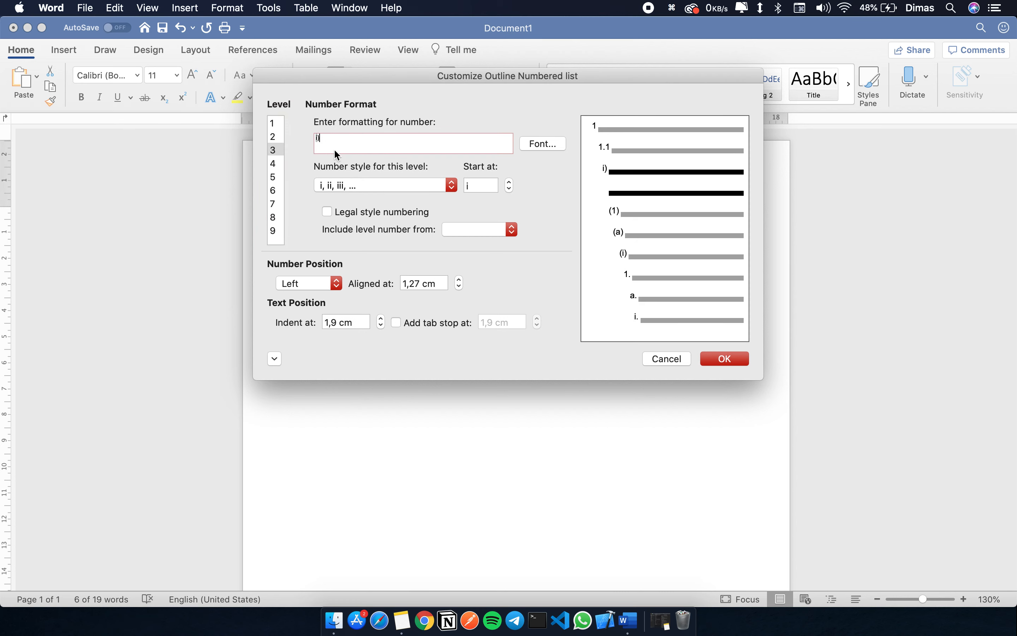
text(1.)
key(BackSpace)
key(BackSpace)
key(BackSpace)
click(351, 186)
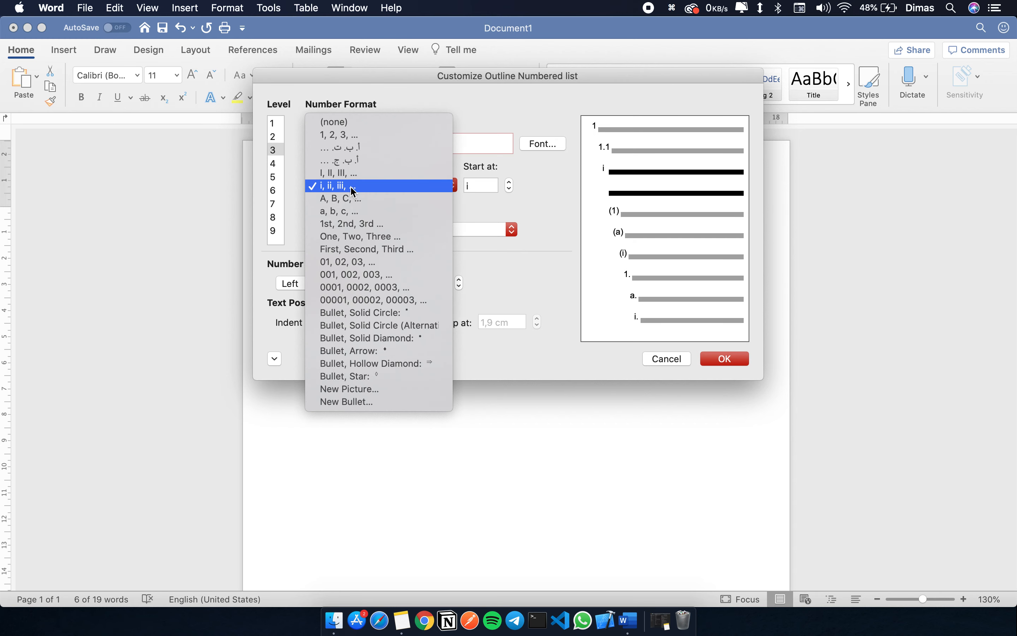
click(351, 135)
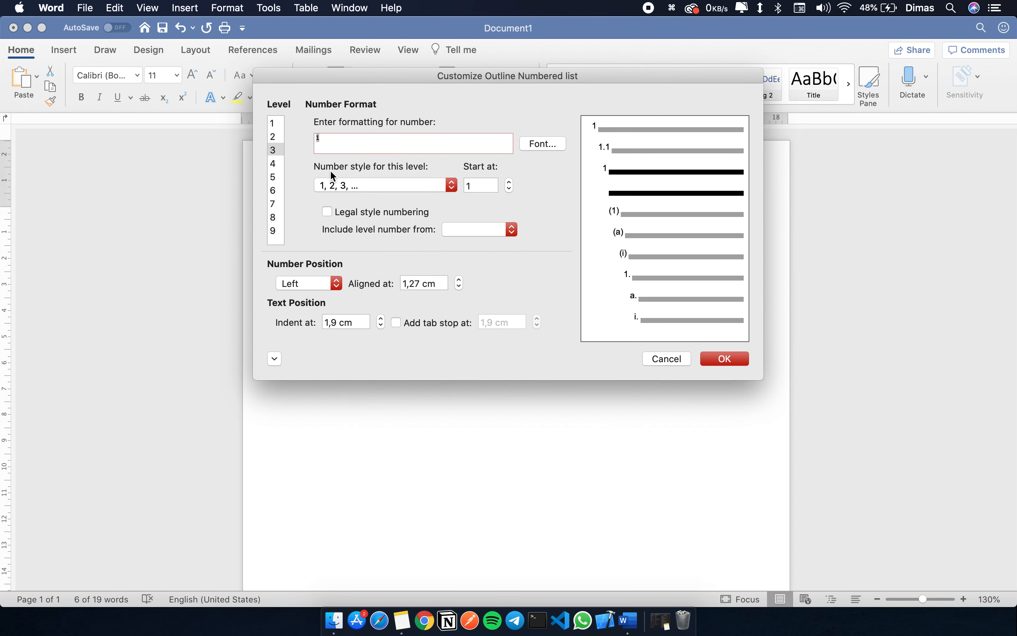
text(1.1.1)
click(478, 187)
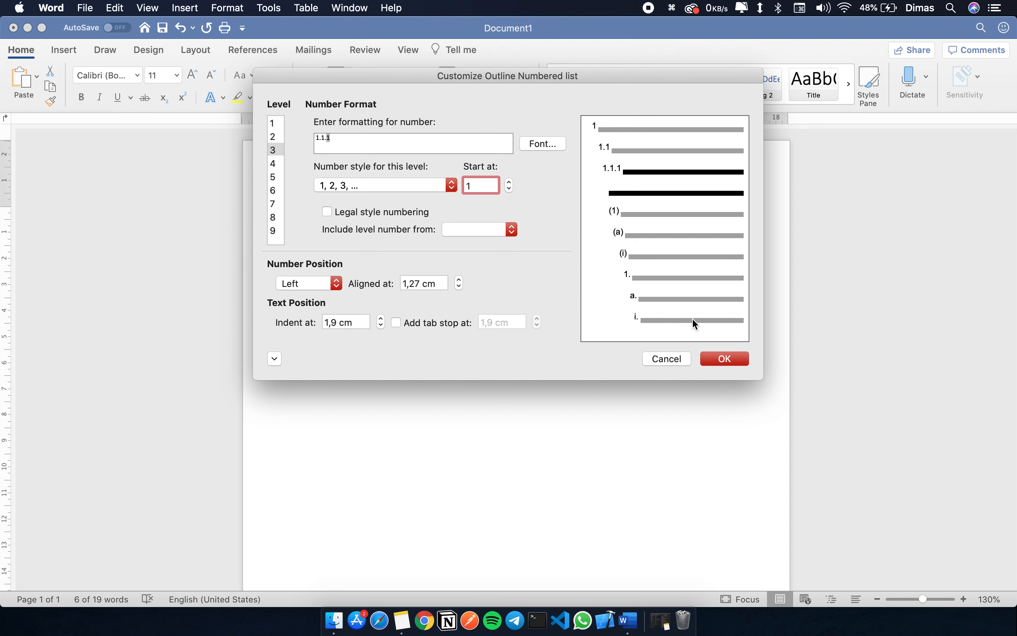
click(730, 360)
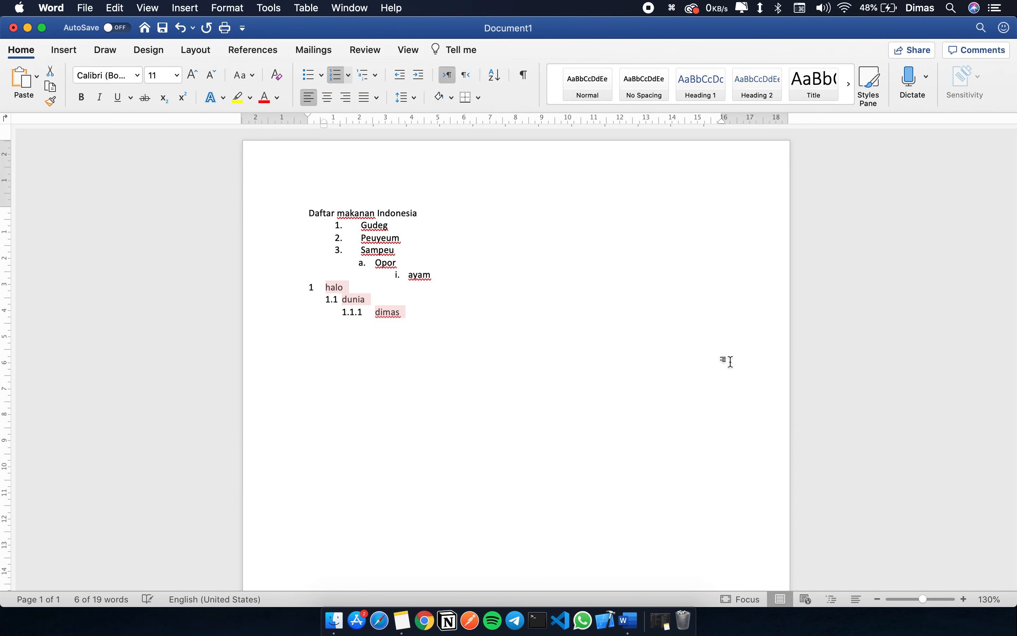
Add another name as a second third-level item under dunia, followed by an empty item
click(326, 289)
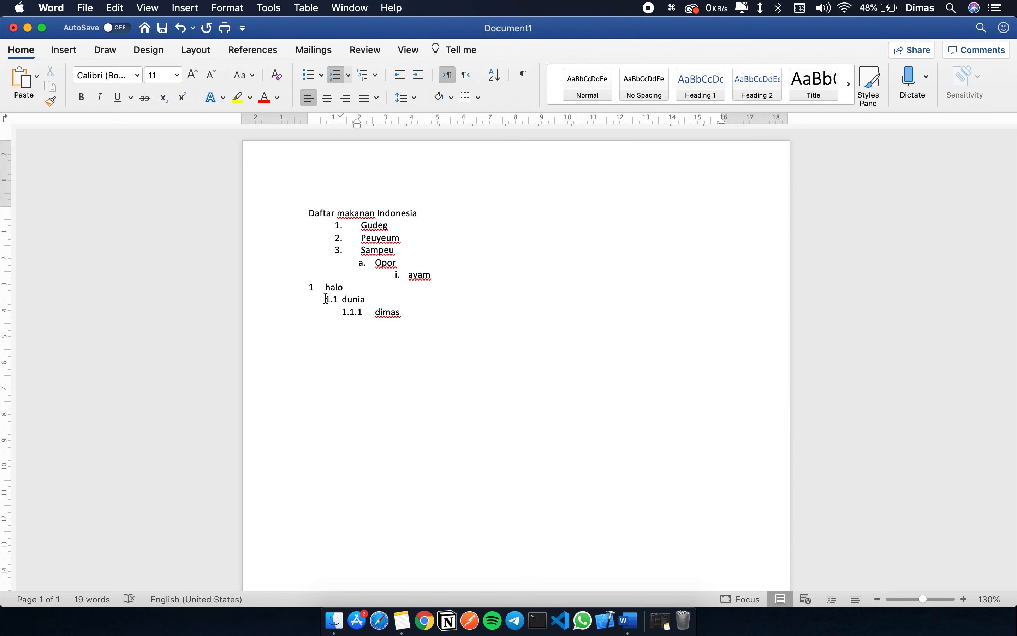
click(312, 287)
click(319, 286)
click(390, 313)
key(Return)
text(hayat)
key(Return)
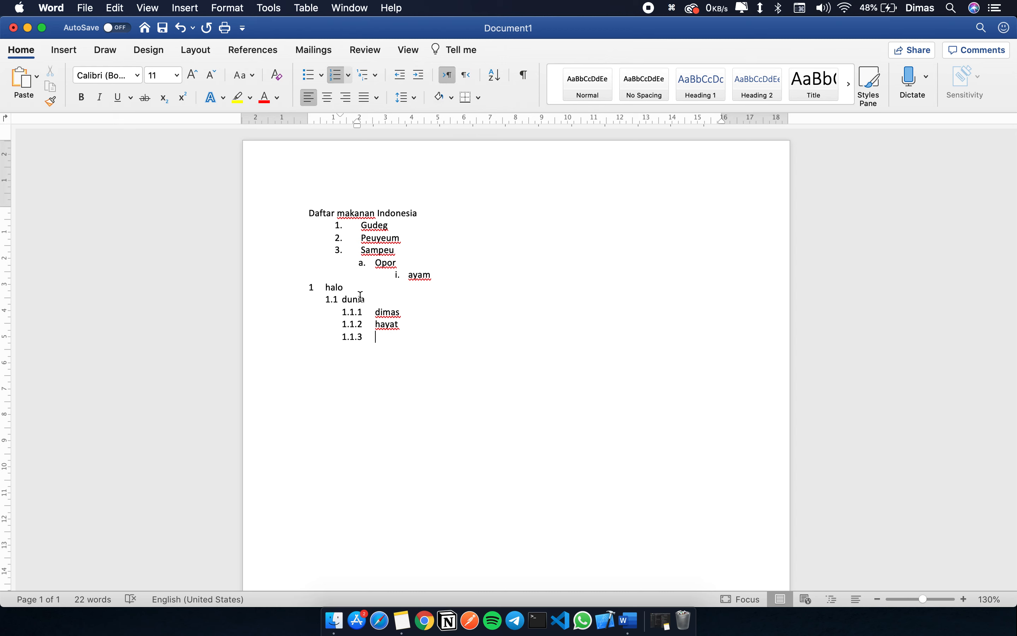
key(shift+Tab)
key(super+z)
key(super+z)
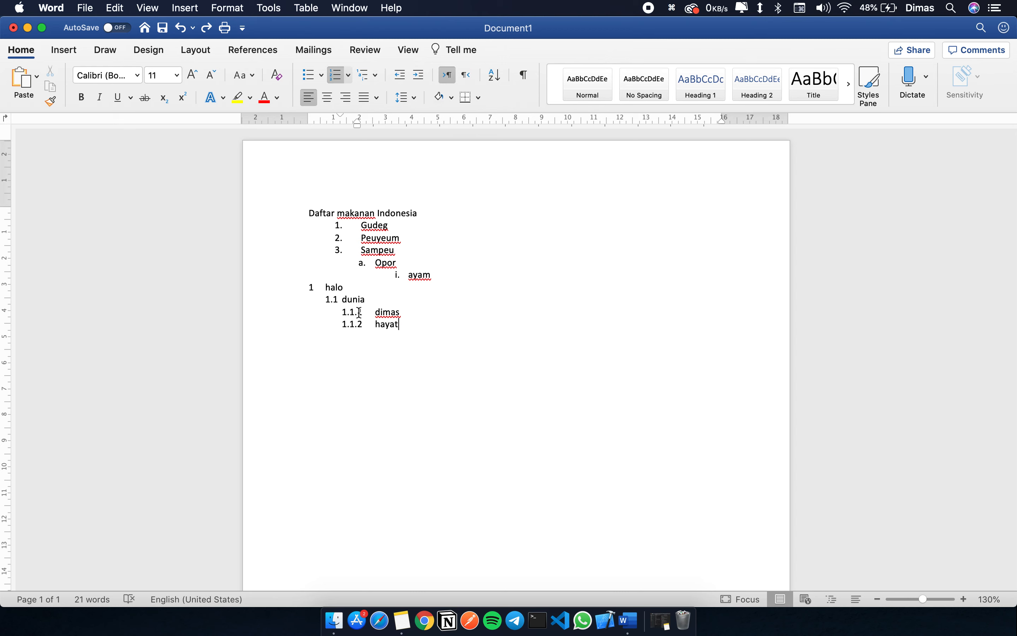
key(Return)
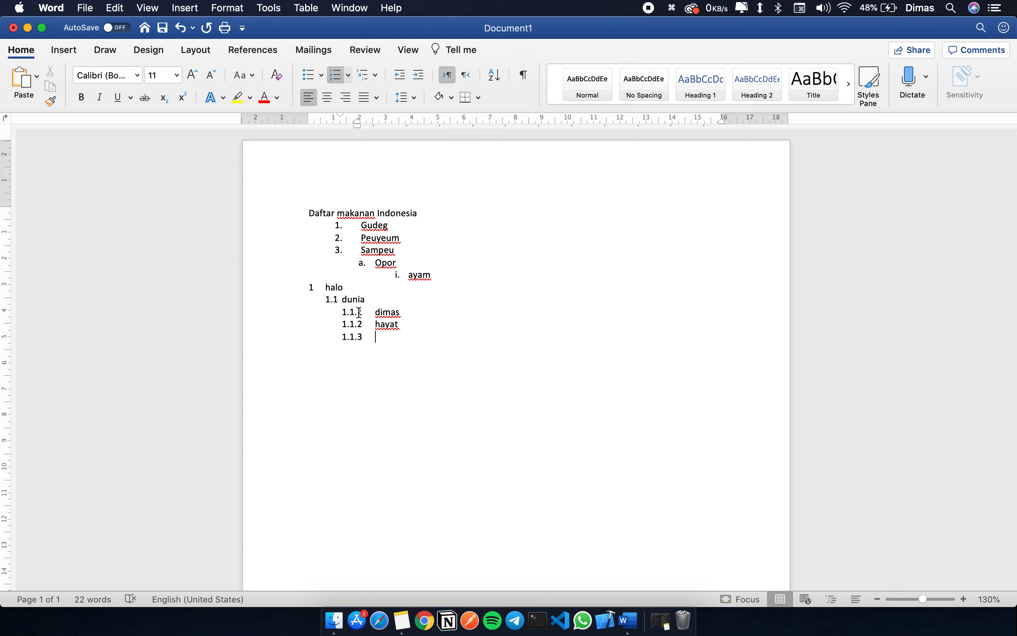
Promote the empty item to the second level, enter mars, and add an empty third-level item under it
click(340, 299)
click(385, 336)
key(shift+Tab)
text(mars)
key(Return)
key(Tab)
click(353, 350)
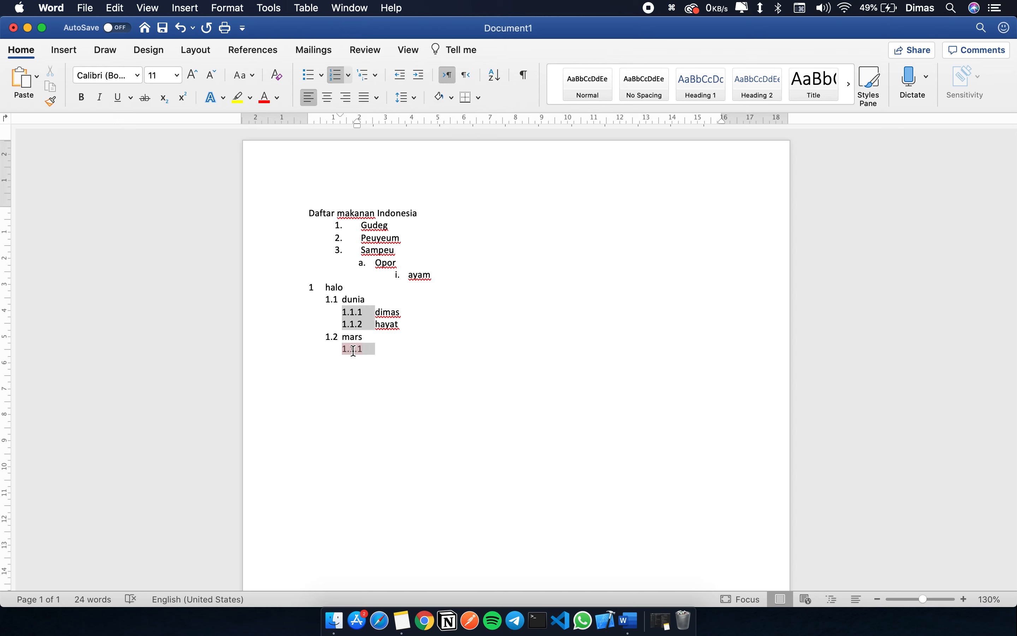
drag(357, 350, 353, 351)
click(376, 77)
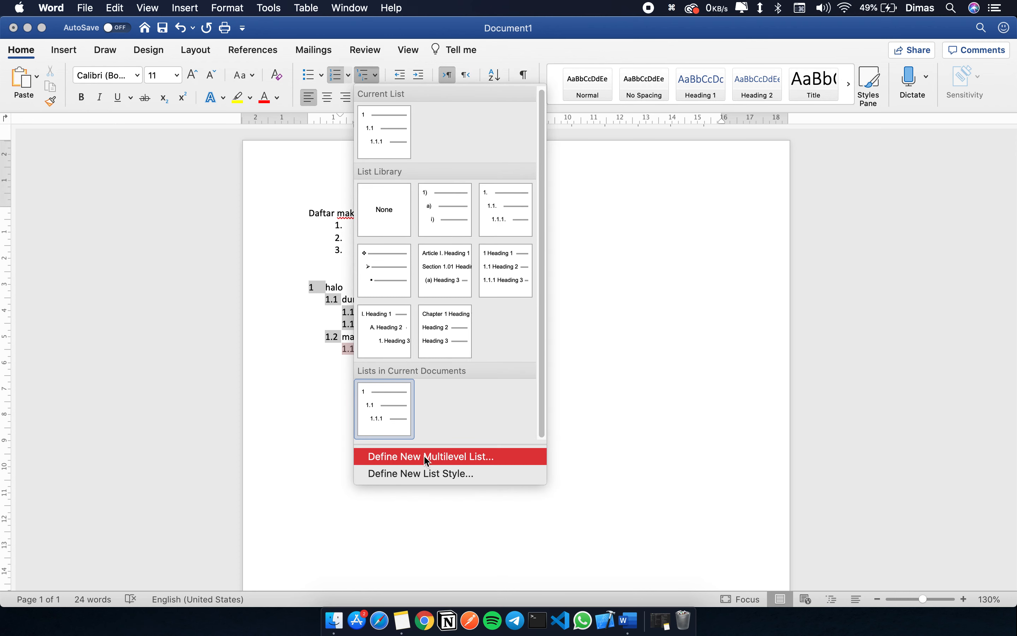
click(335, 357)
click(349, 349)
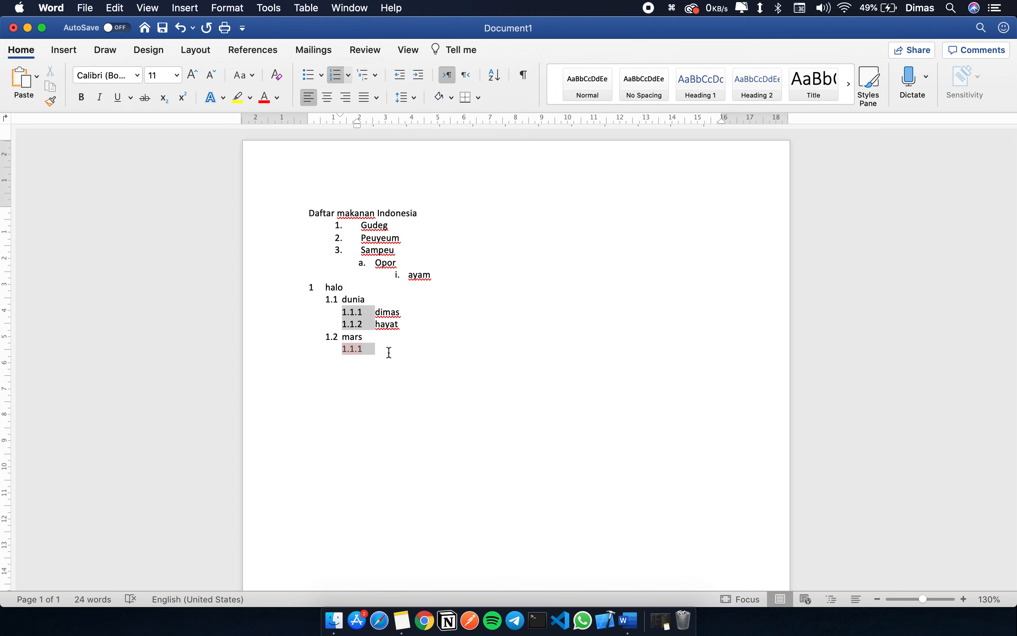
Promote the empty item below mars from the third level to the first level
click(425, 369)
key(shift+Tab)
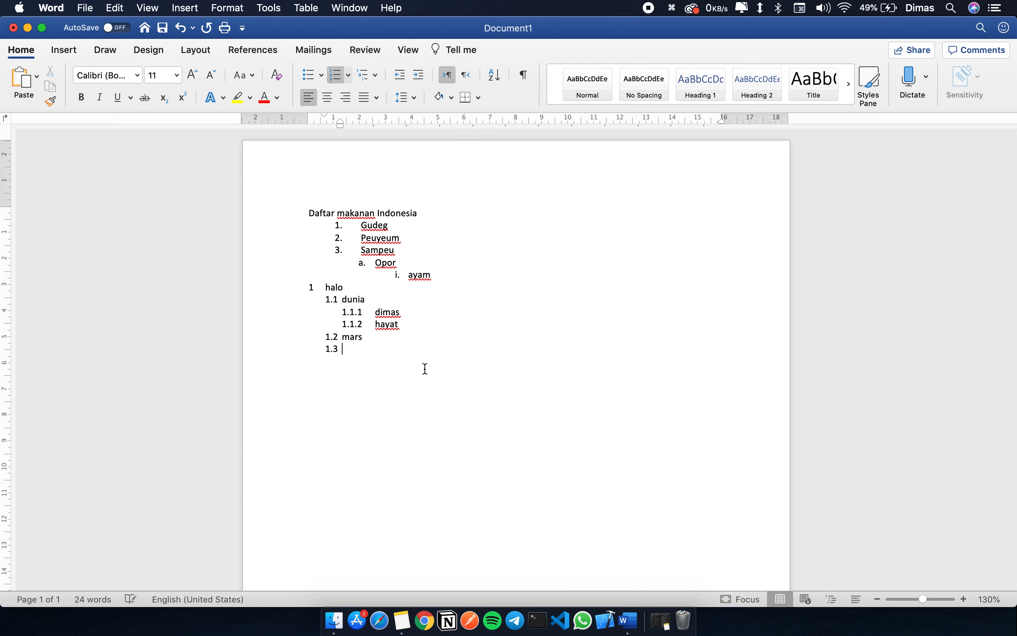
key(shift+Tab)
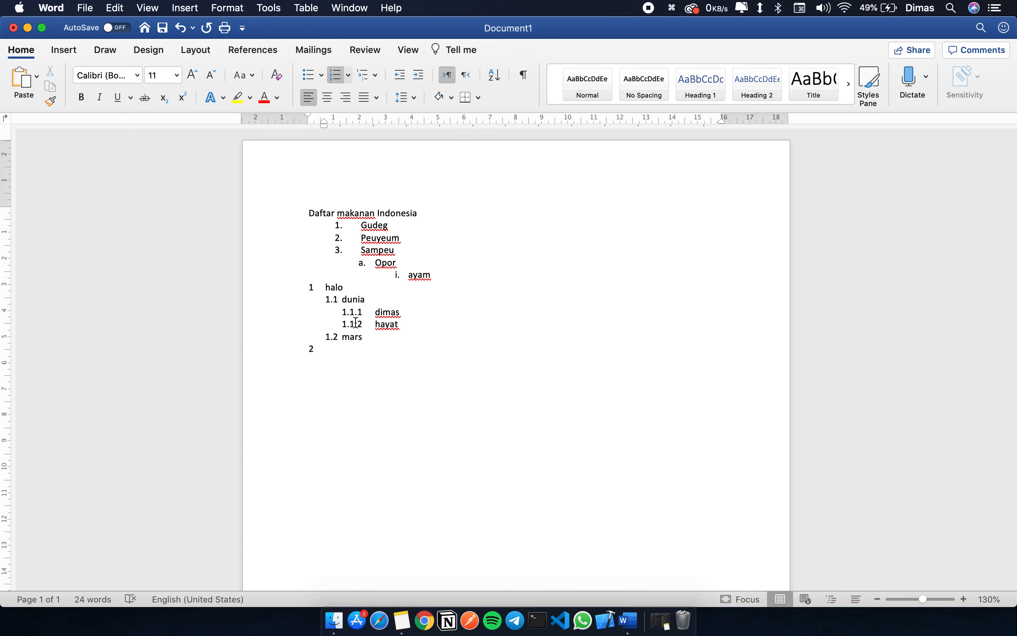